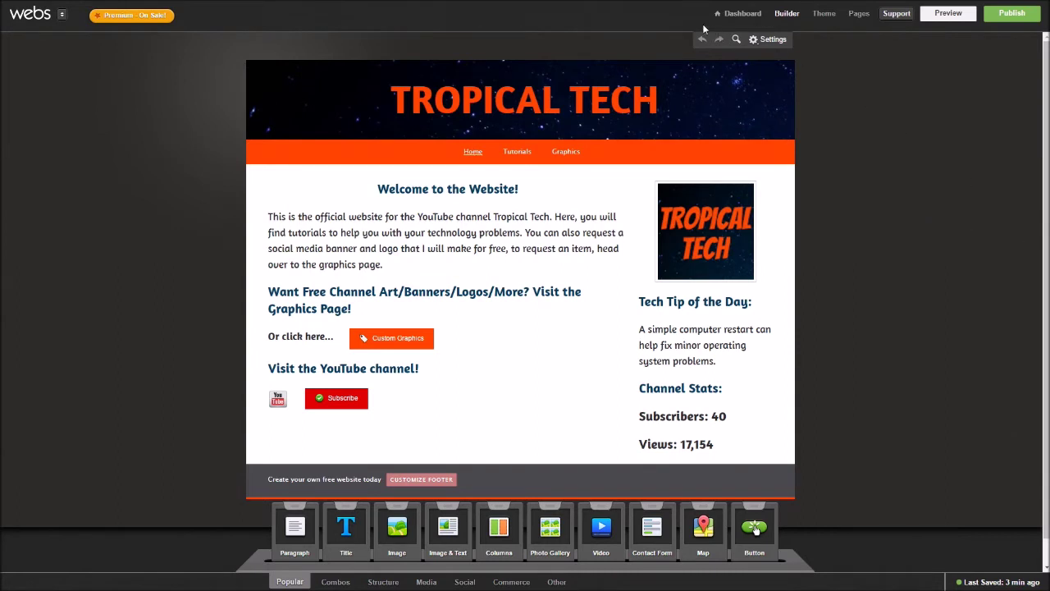
Step: View the site's dashboard and return to the page builder
left_click(738, 13)
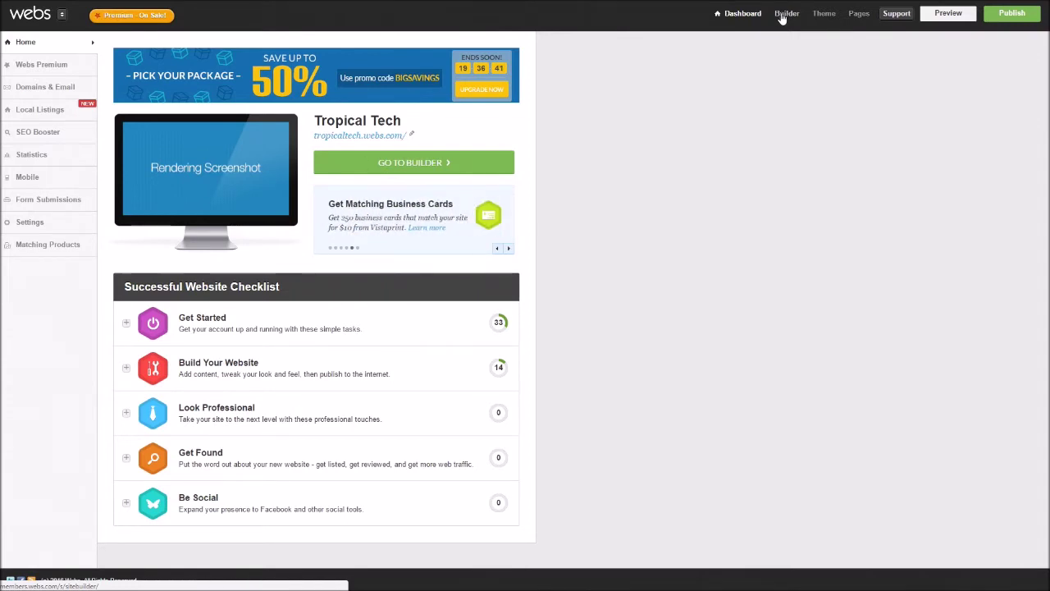
left_click(785, 17)
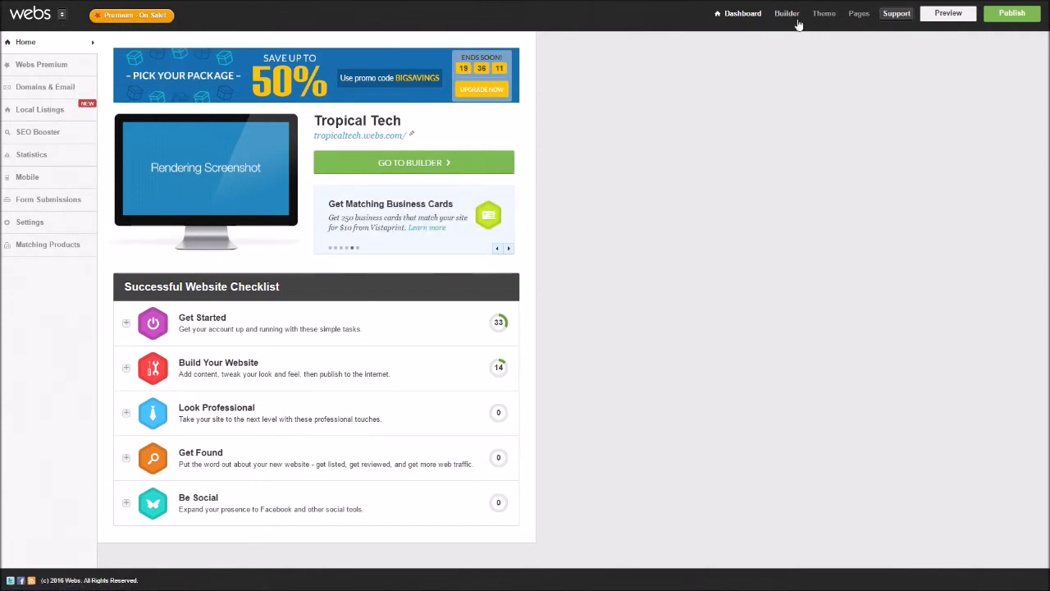
left_click(786, 22)
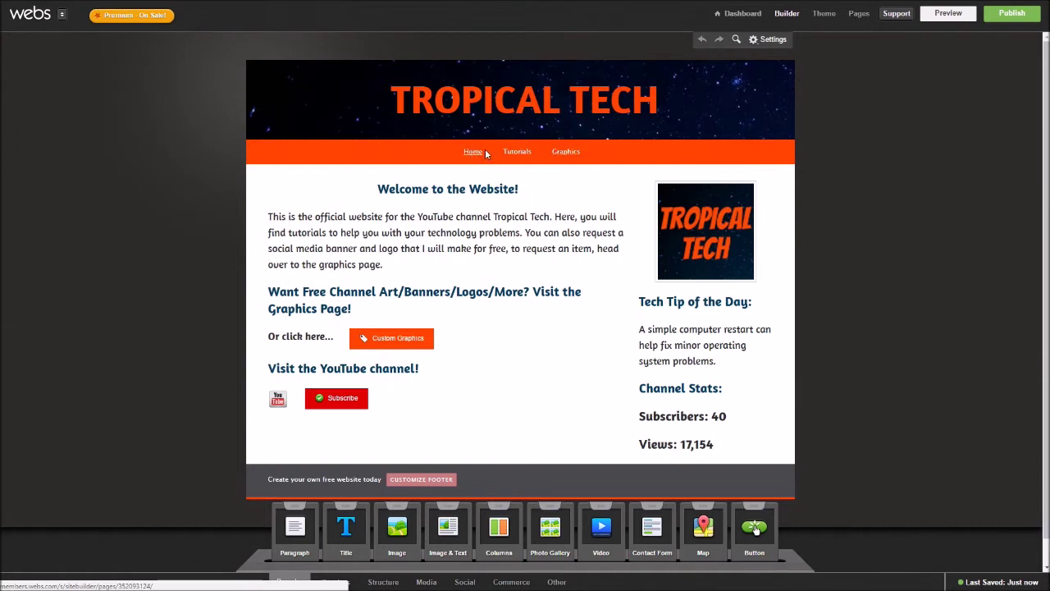
Step: Look over the site's page list and the rename option for the Home page, and close the list
left_click(858, 13)
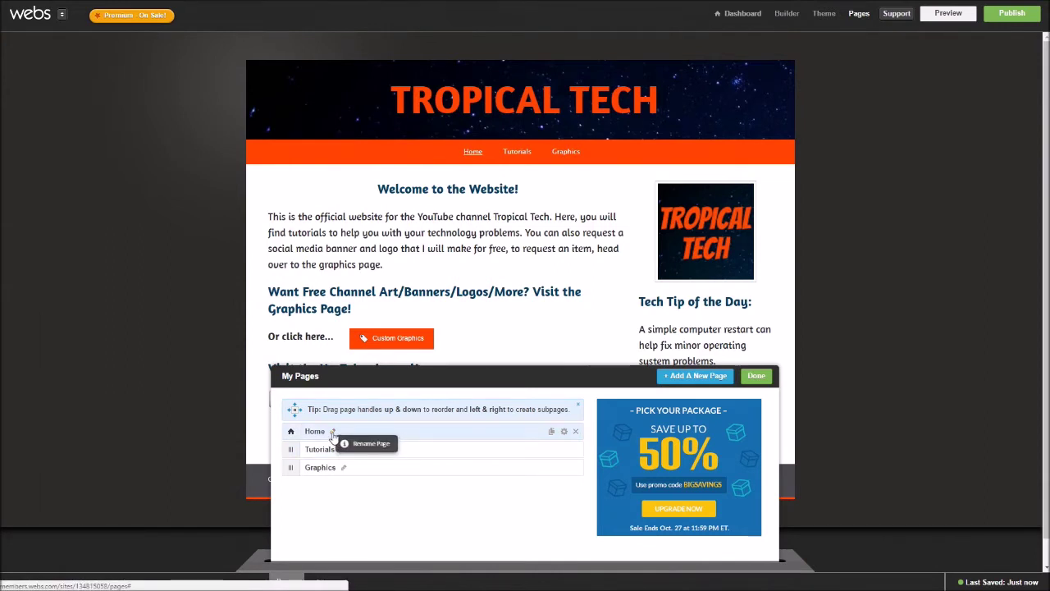
left_click(333, 431)
left_click(406, 431)
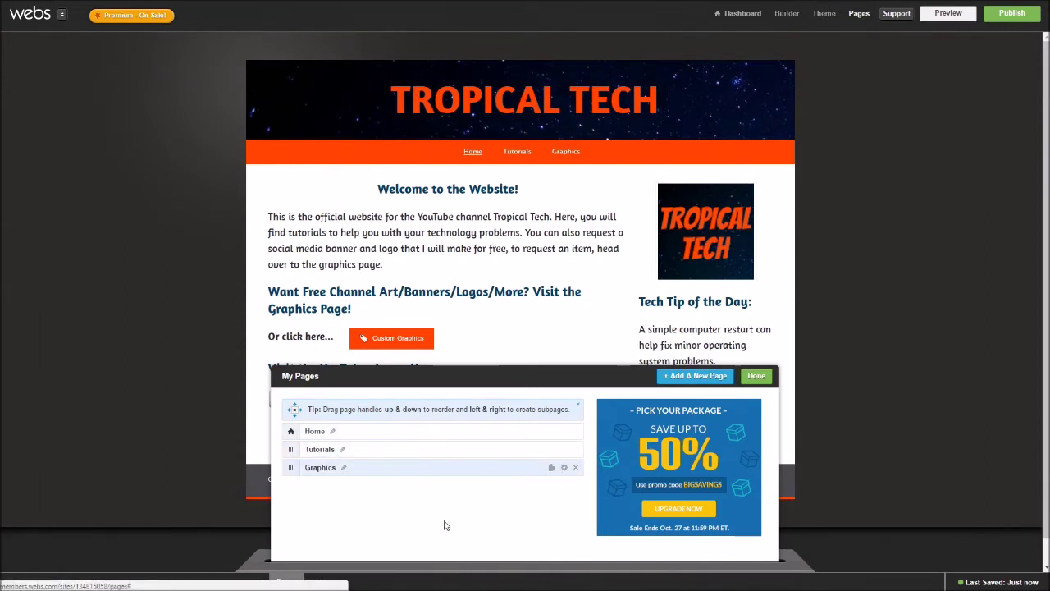
left_click(756, 379)
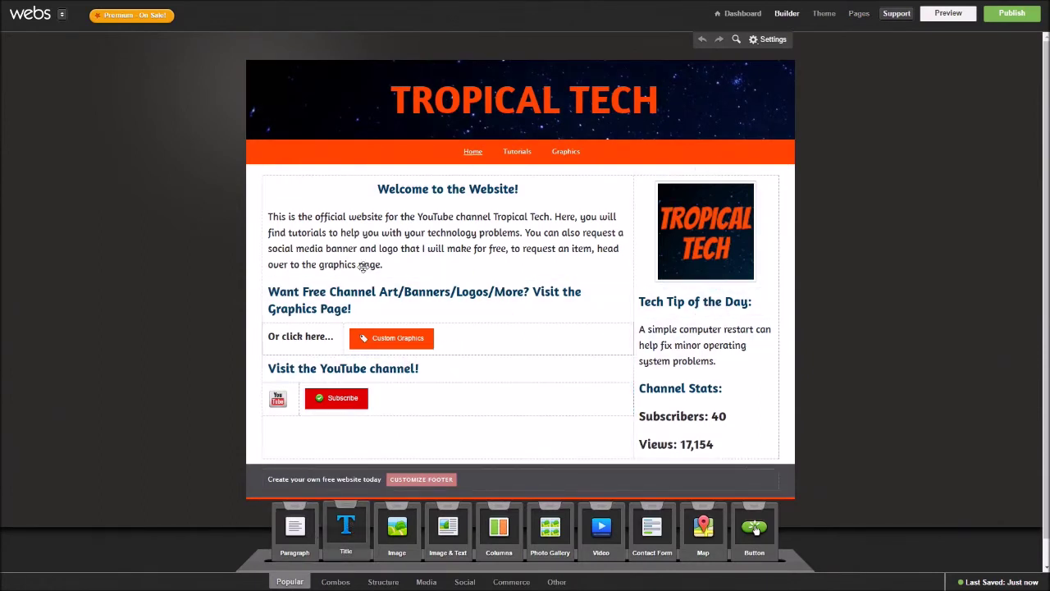
Step: Add a title element above the Home page content and enter "Title" as its text
left_click_drag(345, 527, 563, 175)
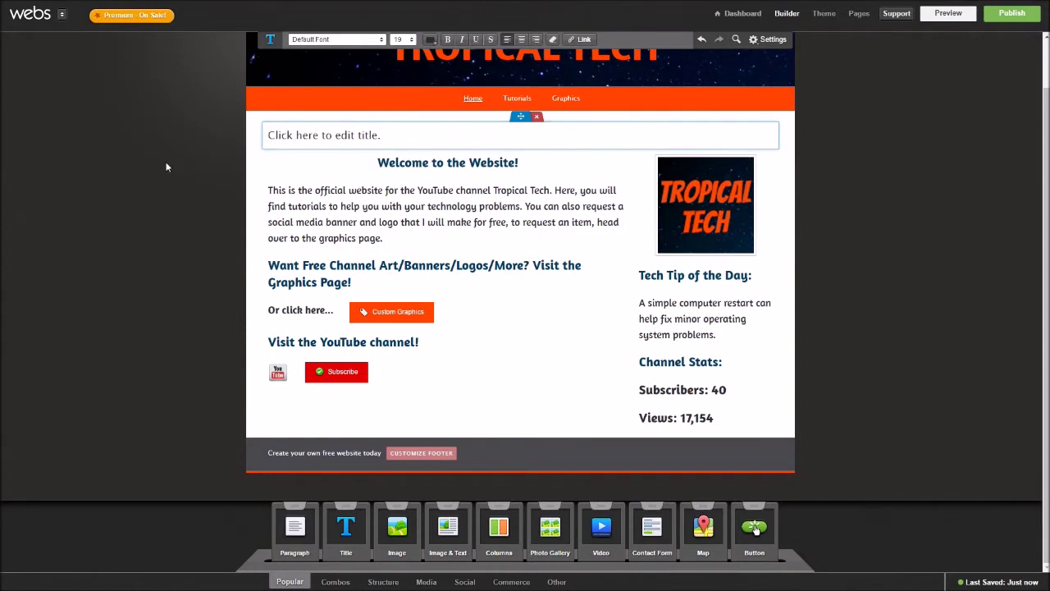
key("ctrl+a")
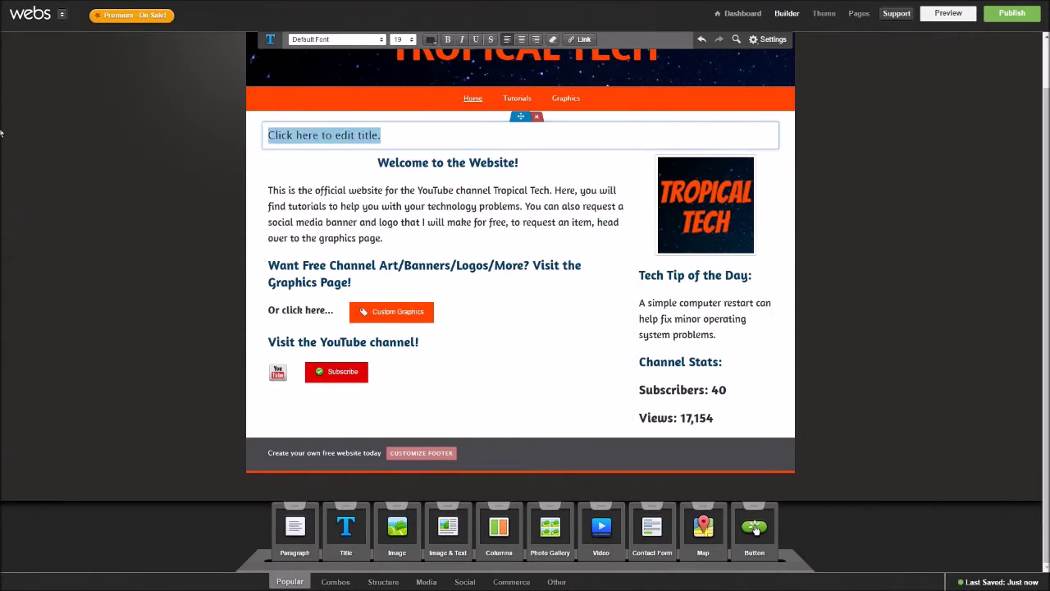
type("T")
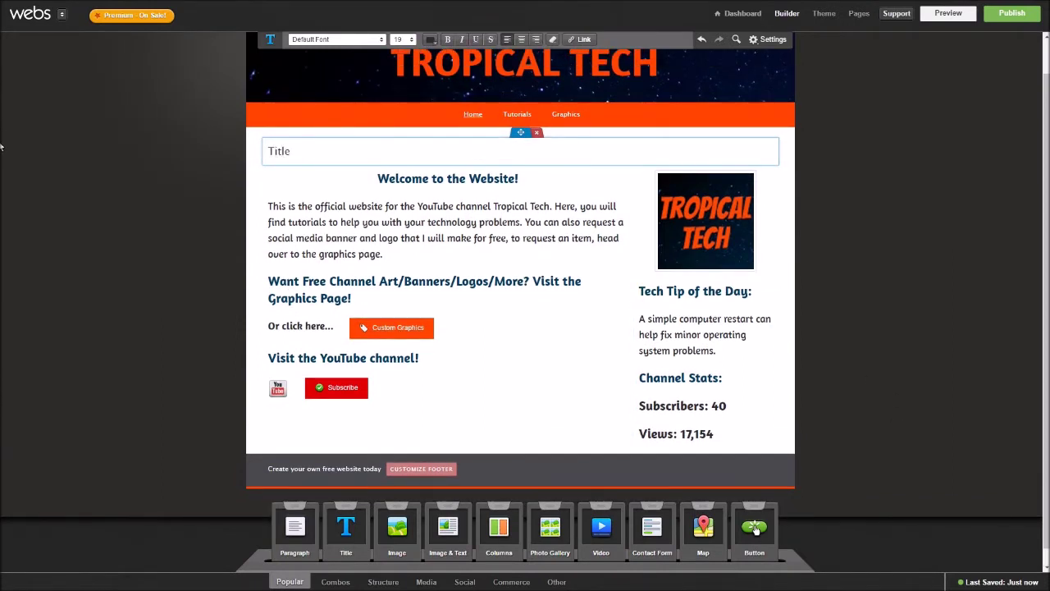
type("itle")
left_click(153, 184)
Step: Format the new title as centred Amaranth text in size 48
double_click(280, 151)
left_click(404, 40)
left_click(395, 171)
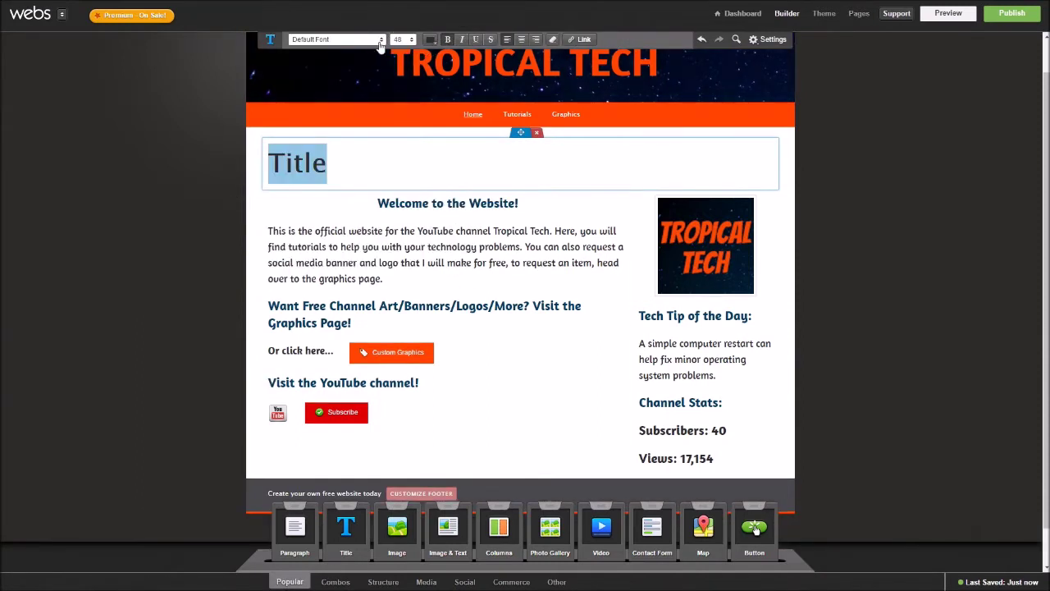
left_click(336, 40)
left_click(344, 104)
left_click(344, 164)
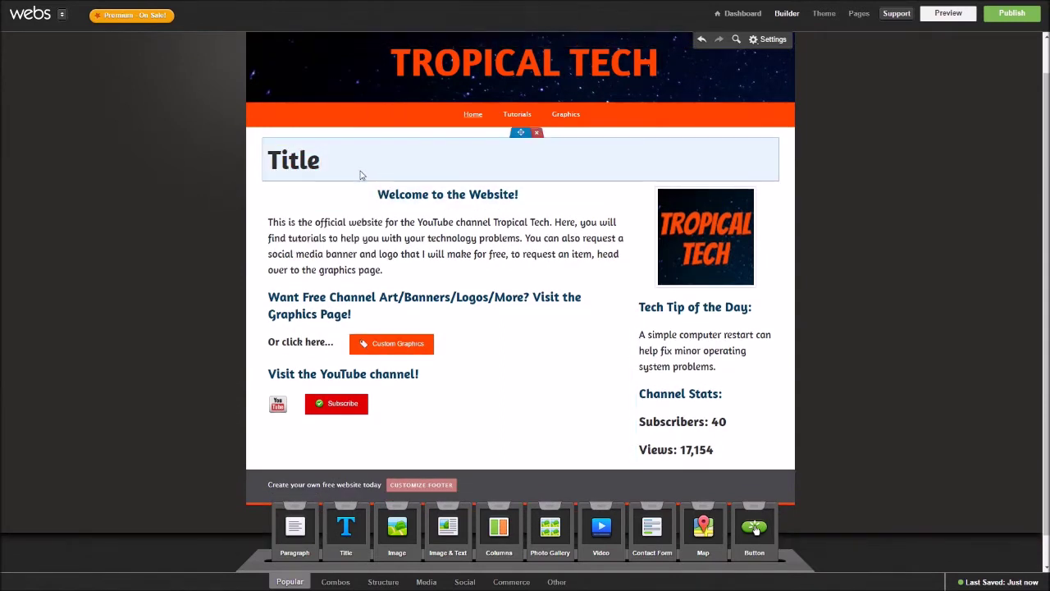
left_click(524, 39)
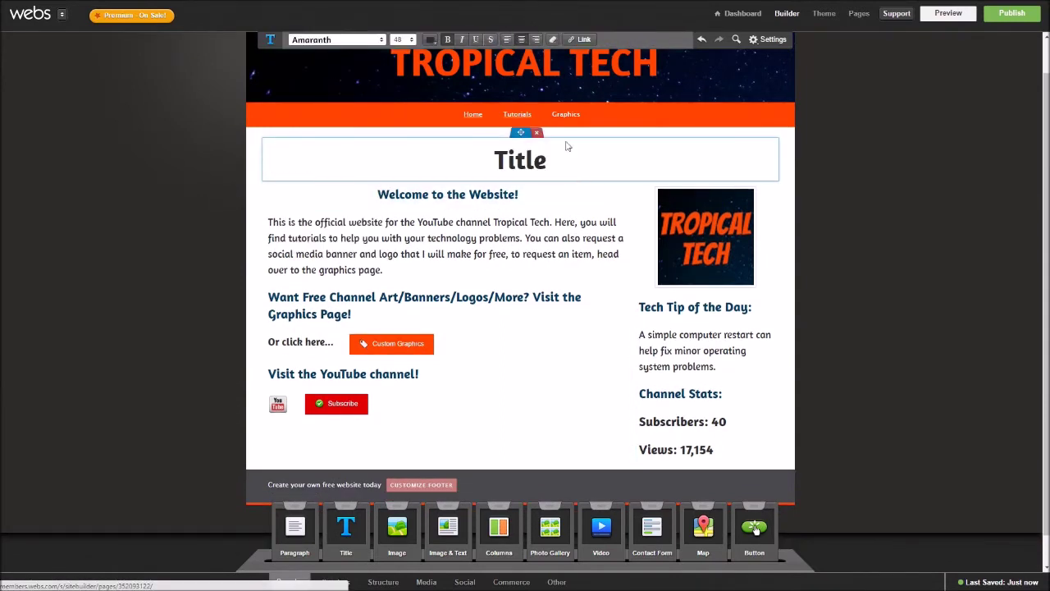
Step: Delete the new title element above the Home page content
left_click(537, 134)
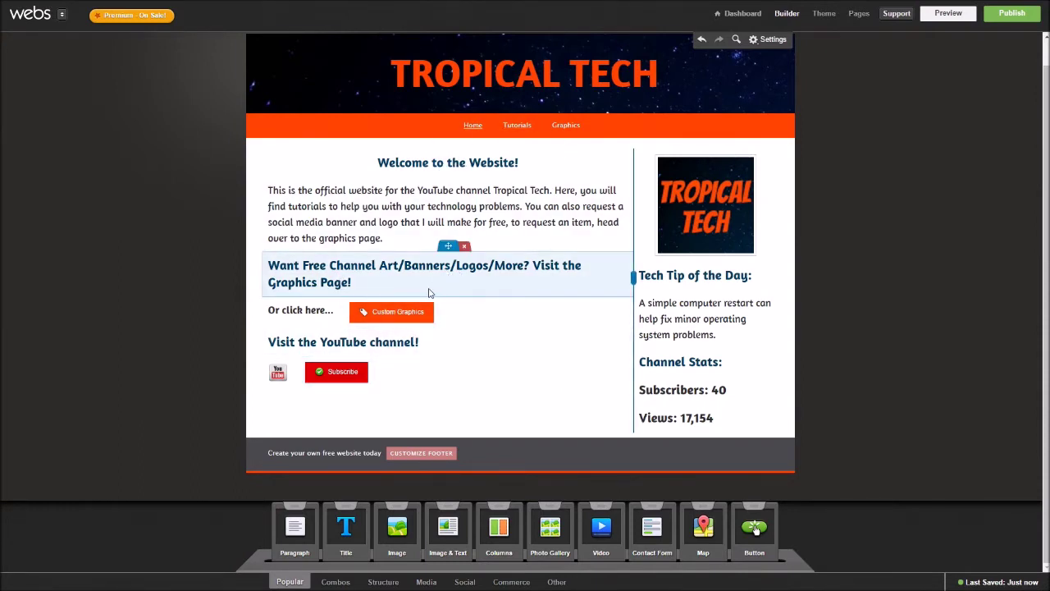
left_click(405, 317)
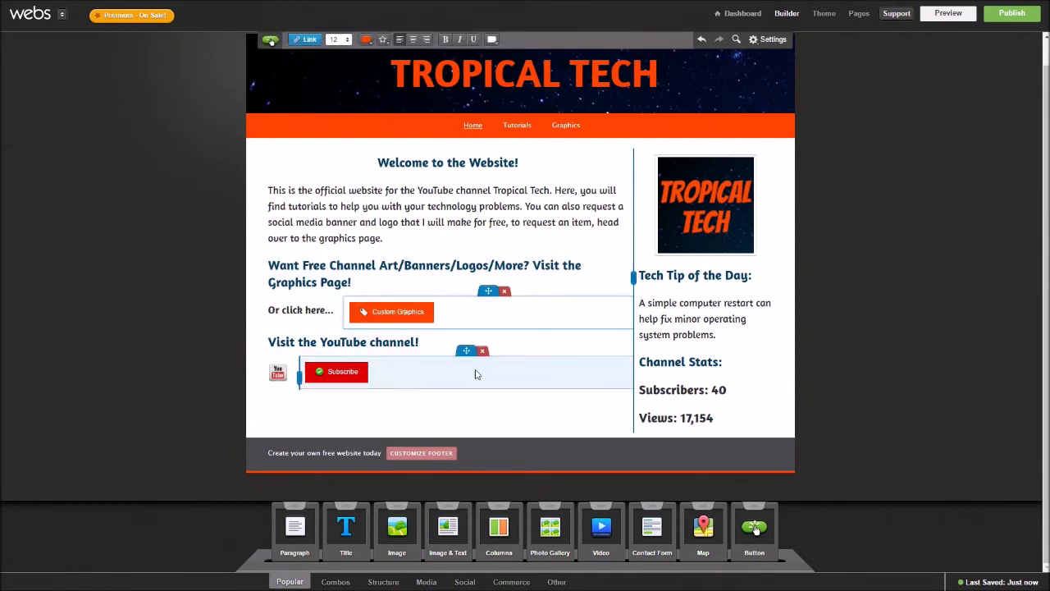
left_click(912, 207)
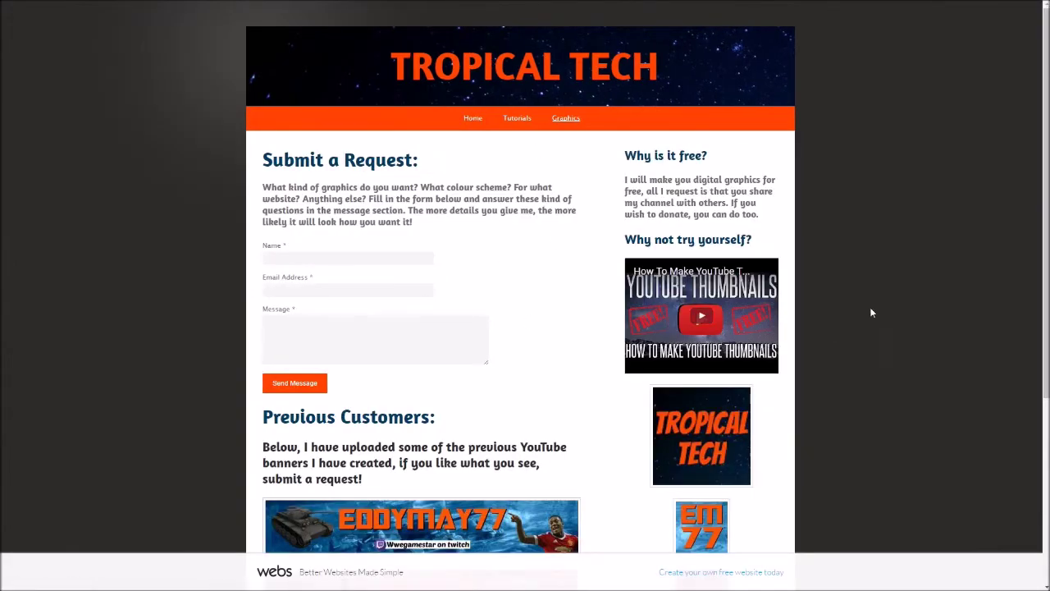
Step: Look through the request form and previous customer banners on the live Graphics page, and return to the Home page
scroll(855, 324, "down", 3)
scroll(820, 246, "up", 3)
scroll(648, 230, "down", 2)
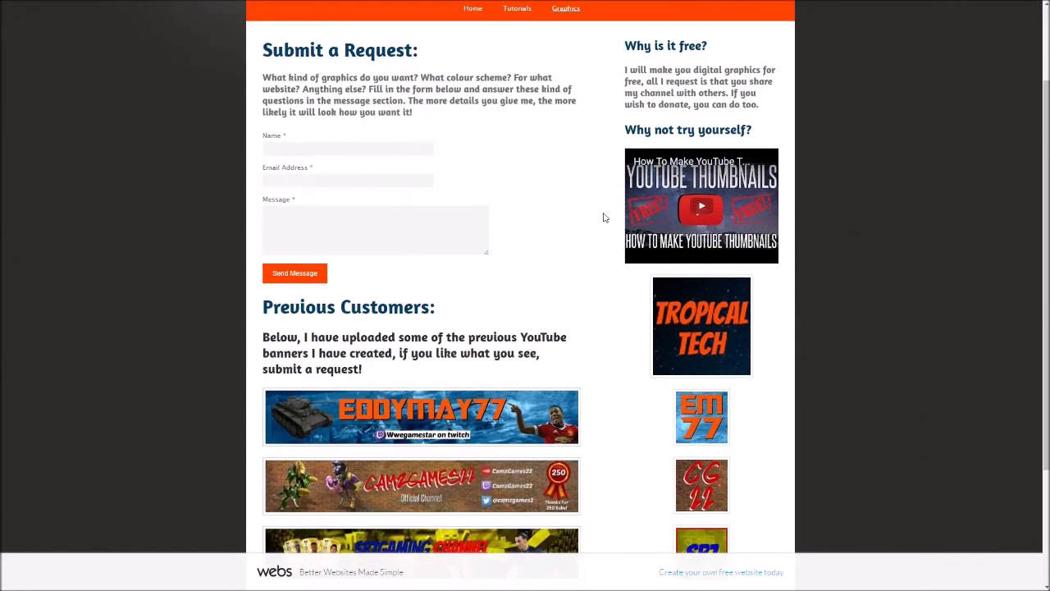
scroll(605, 216, "up", 2)
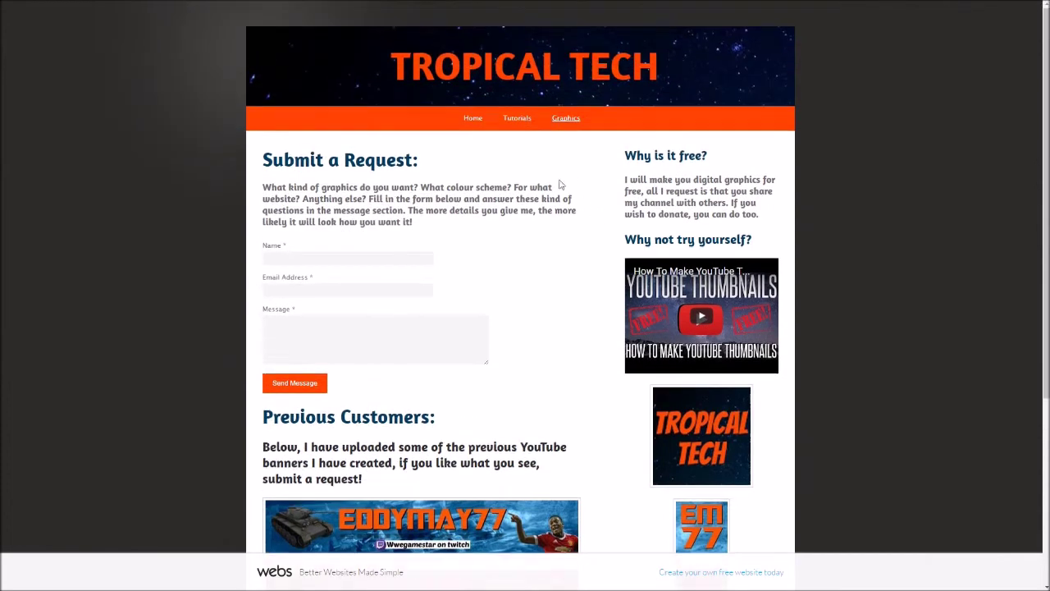
left_click(473, 117)
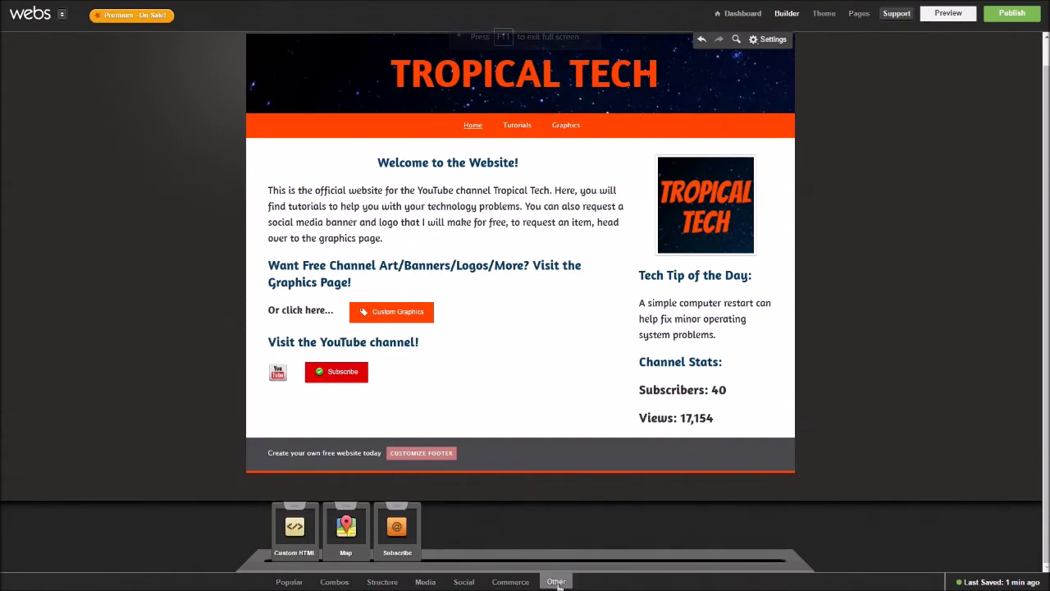
Step: Add a Social Links element below the Subscribe button and open its link management
left_click(464, 581)
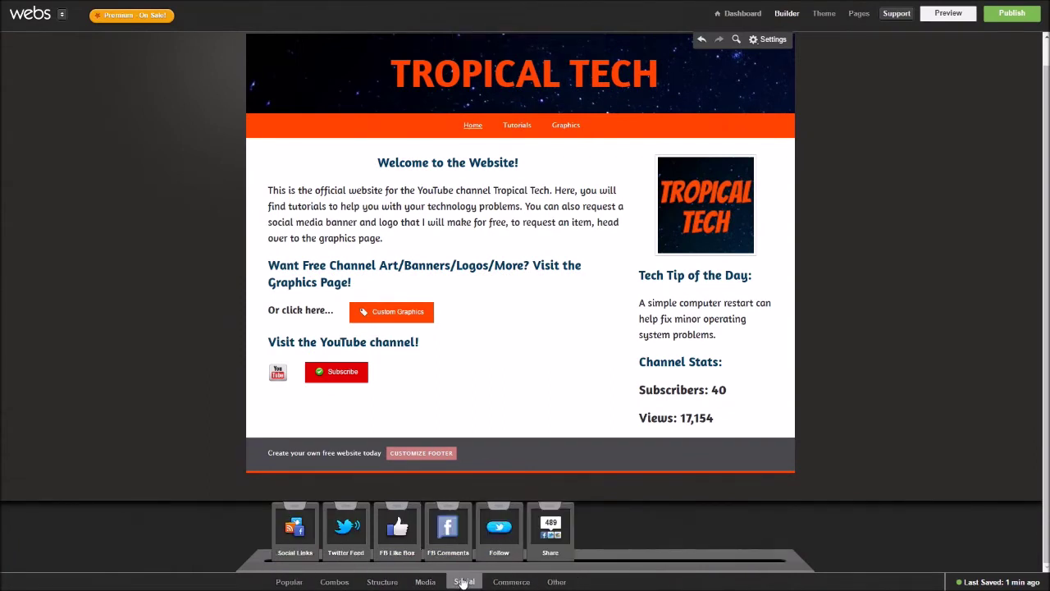
left_click_drag(294, 529, 335, 408)
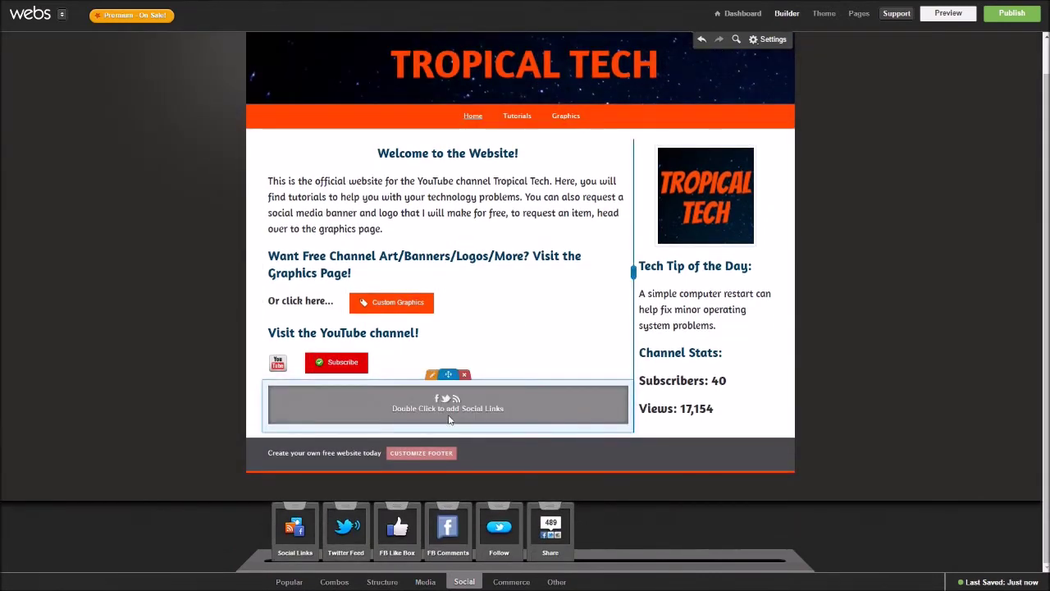
double_click(448, 414)
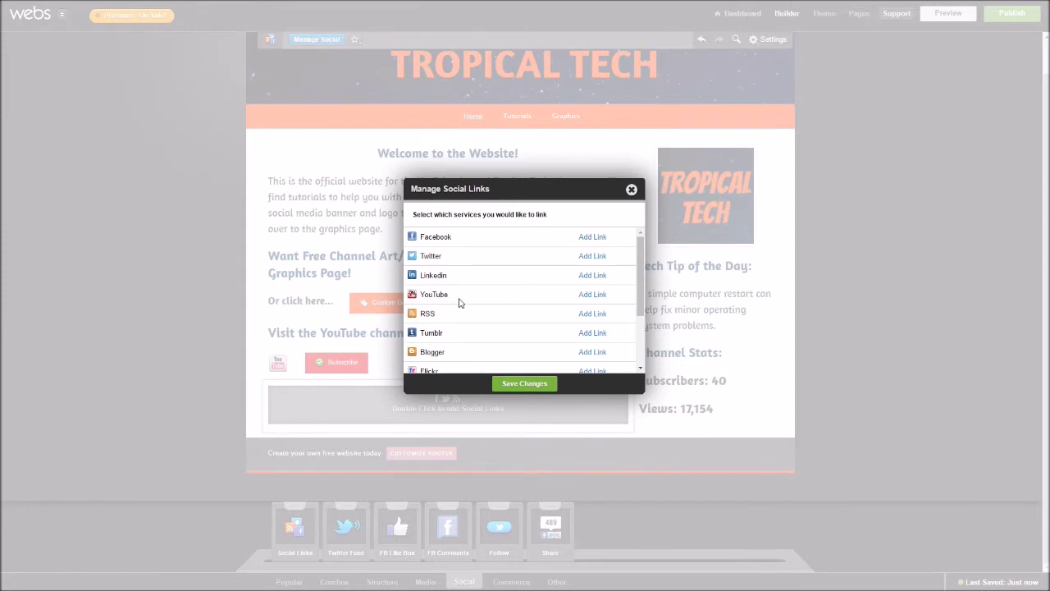
Step: Start a YouTube link, discard it, and delete the Social Links element from the page
left_click(599, 294)
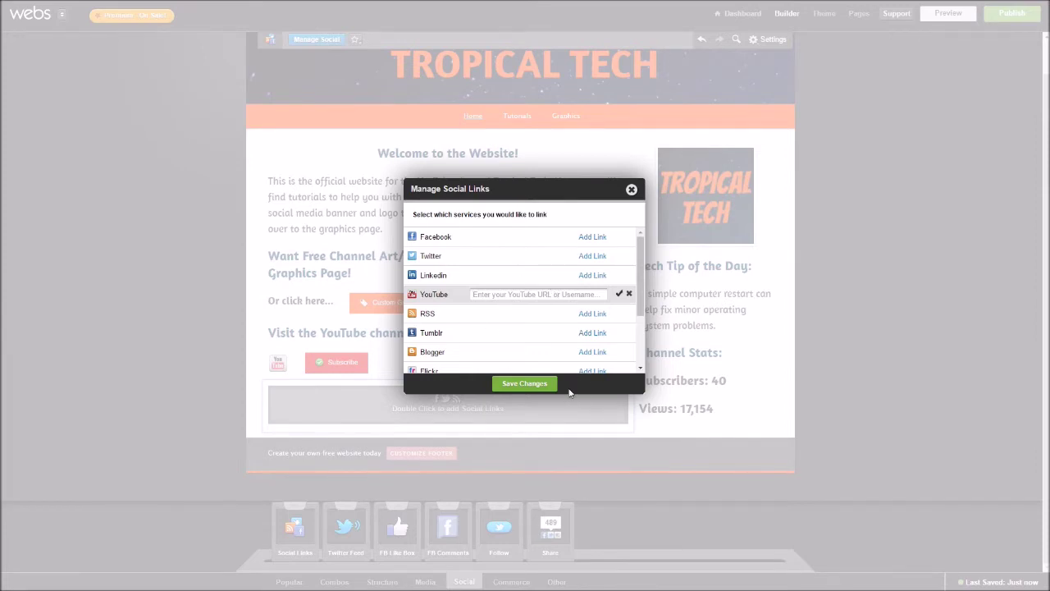
left_click(630, 295)
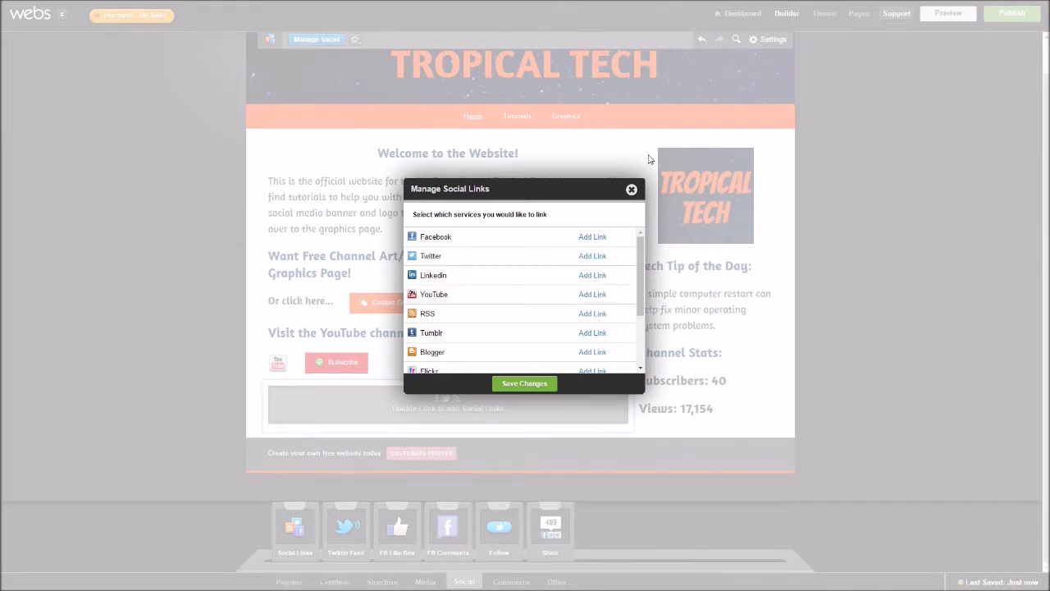
left_click(632, 193)
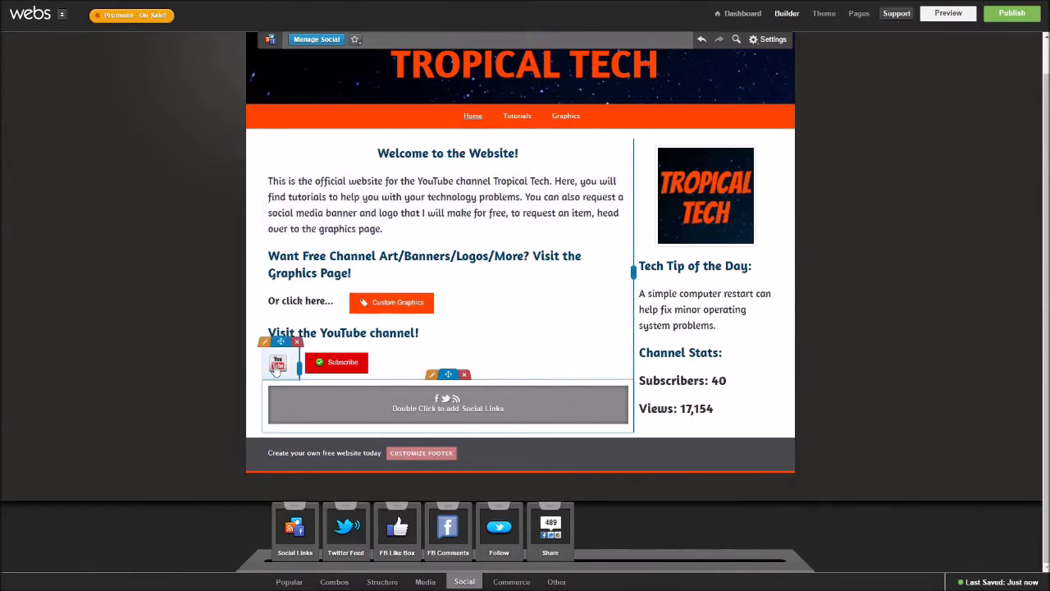
left_click(465, 374)
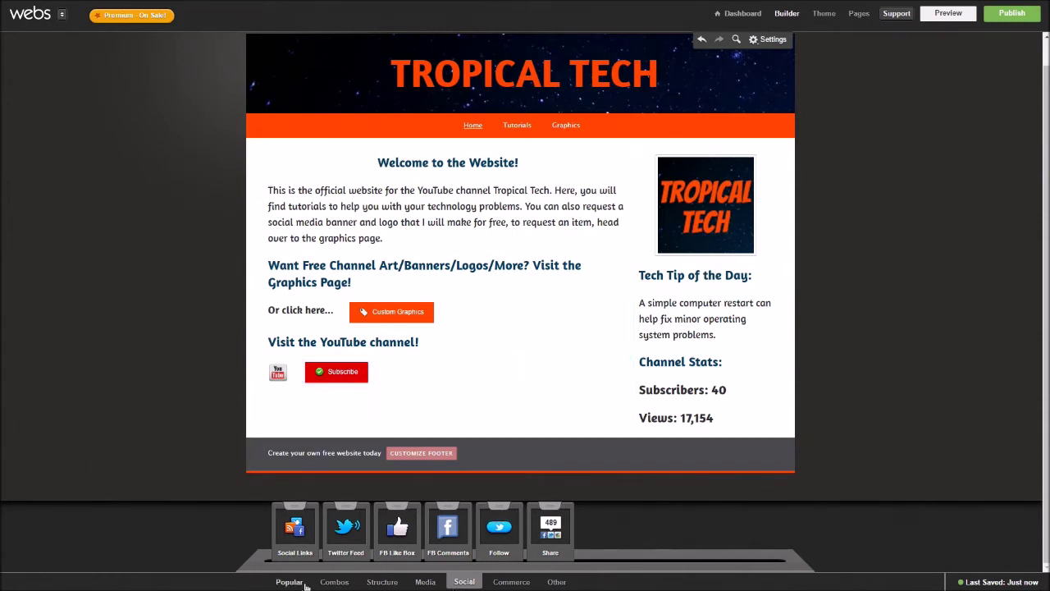
Step: Add a new button below the Subscribe button and colour it with the bright red from the recent colours
left_click(302, 583)
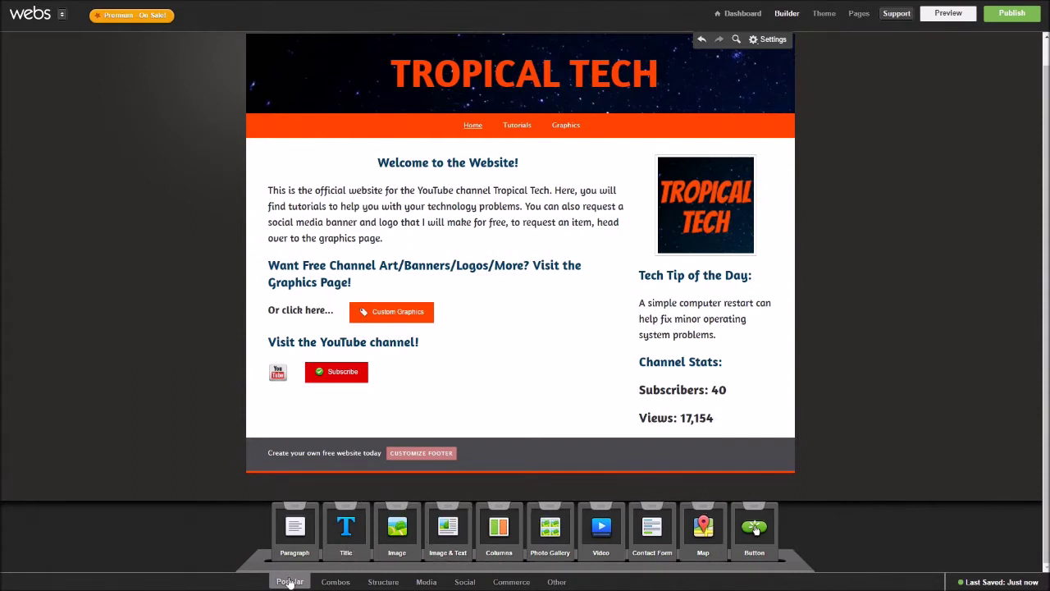
left_click_drag(754, 541, 388, 417)
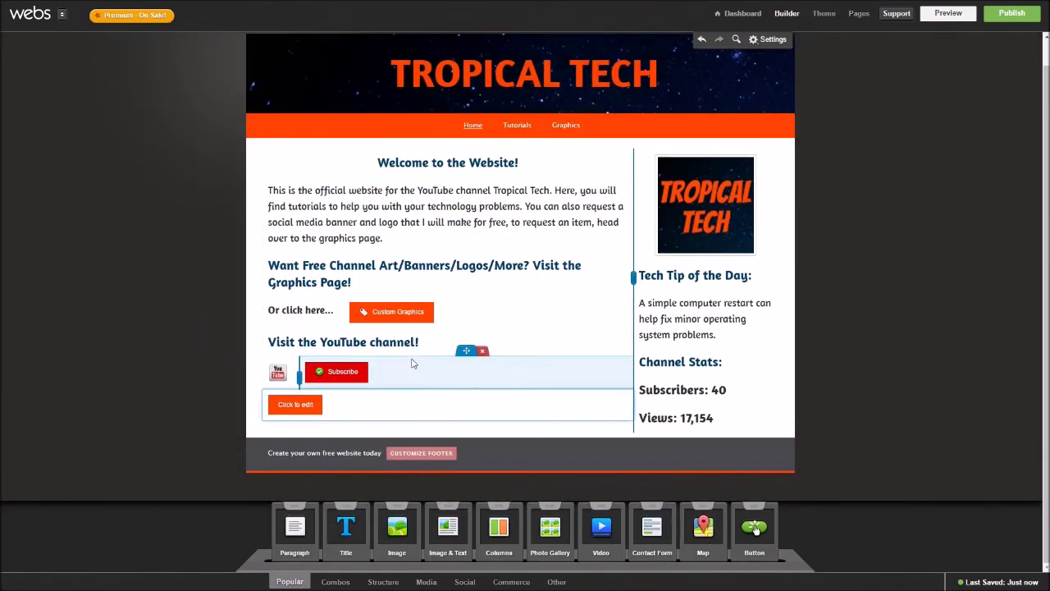
left_click(311, 406)
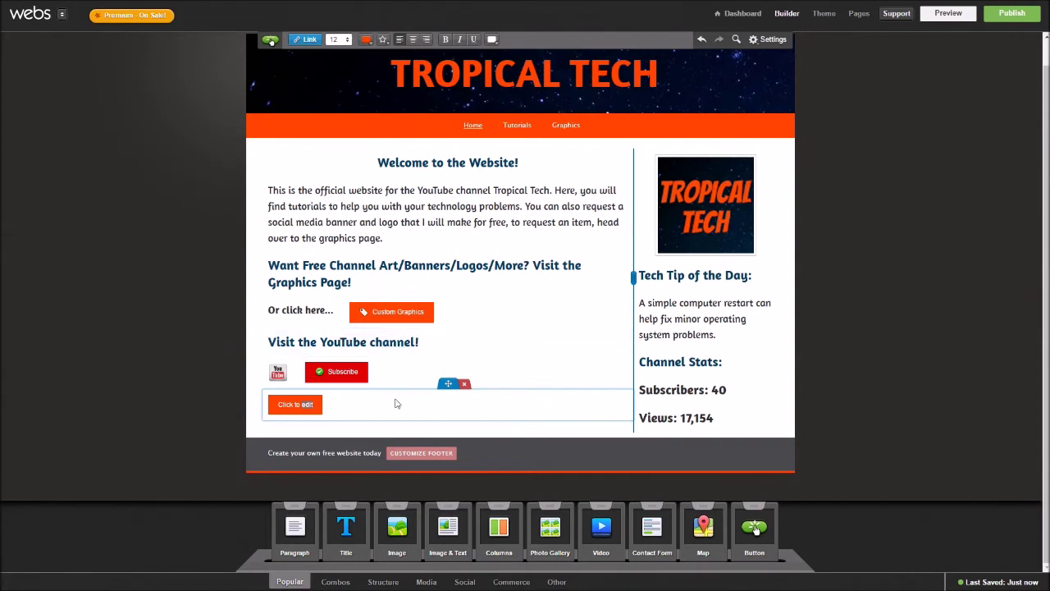
left_click(366, 40)
left_click(388, 241)
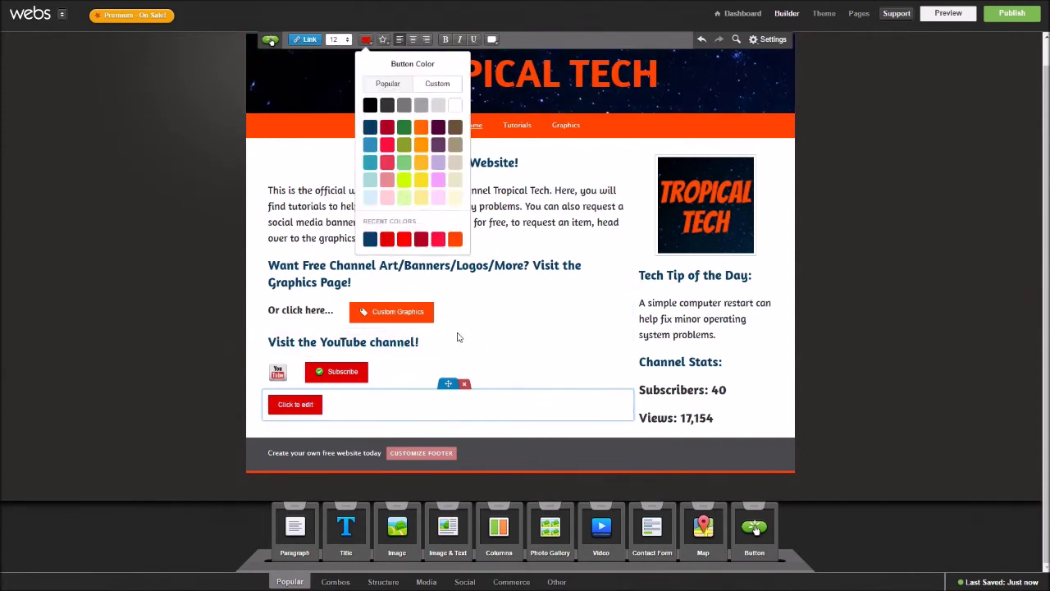
left_click(340, 407)
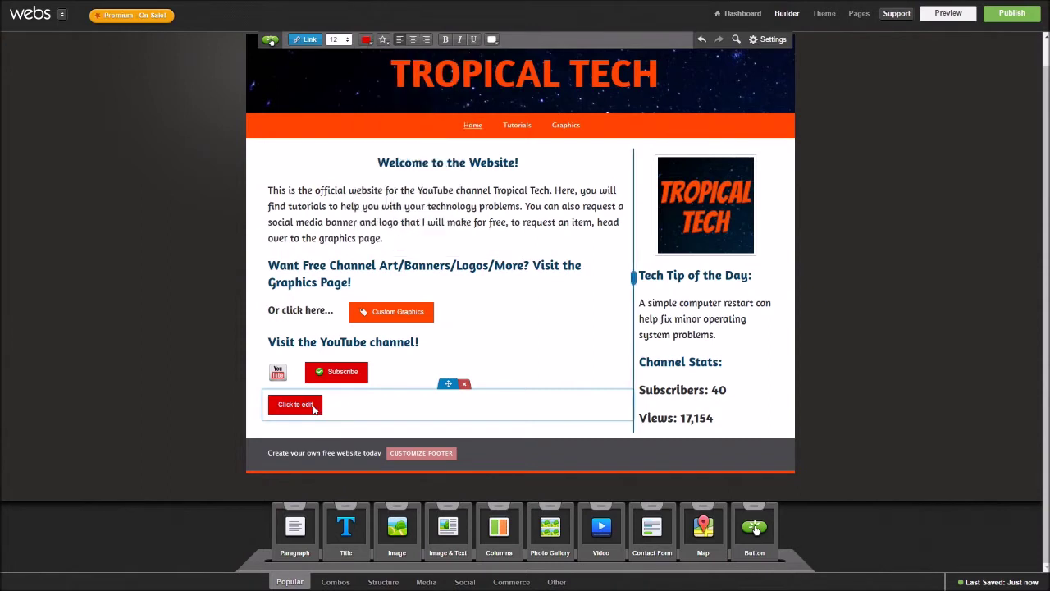
Step: Try the green check mark icon on the new button and replace it with the clipboard icon
left_click(382, 39)
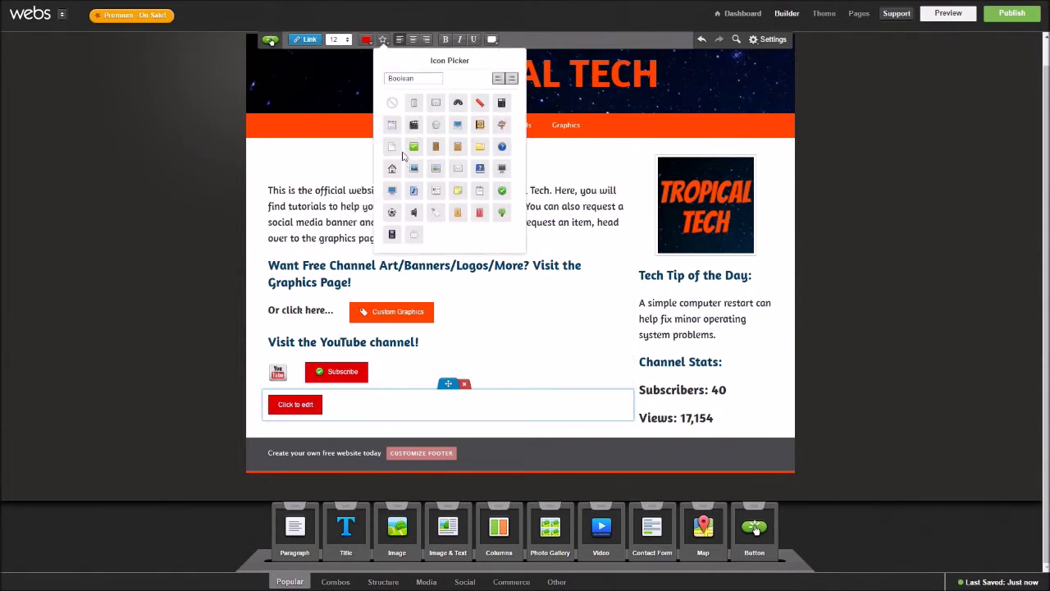
left_click(500, 193)
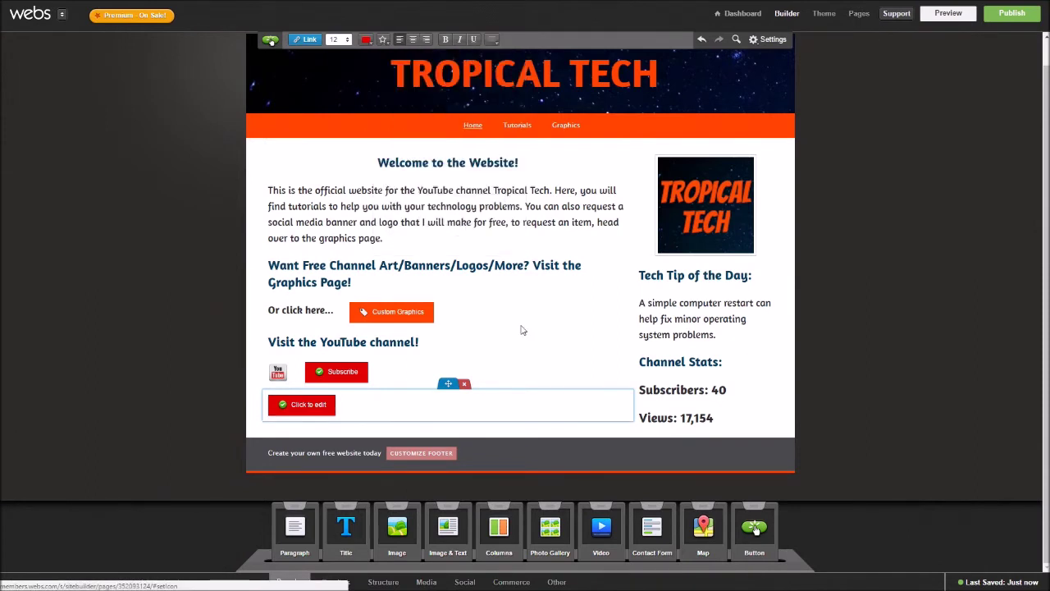
left_click(366, 41)
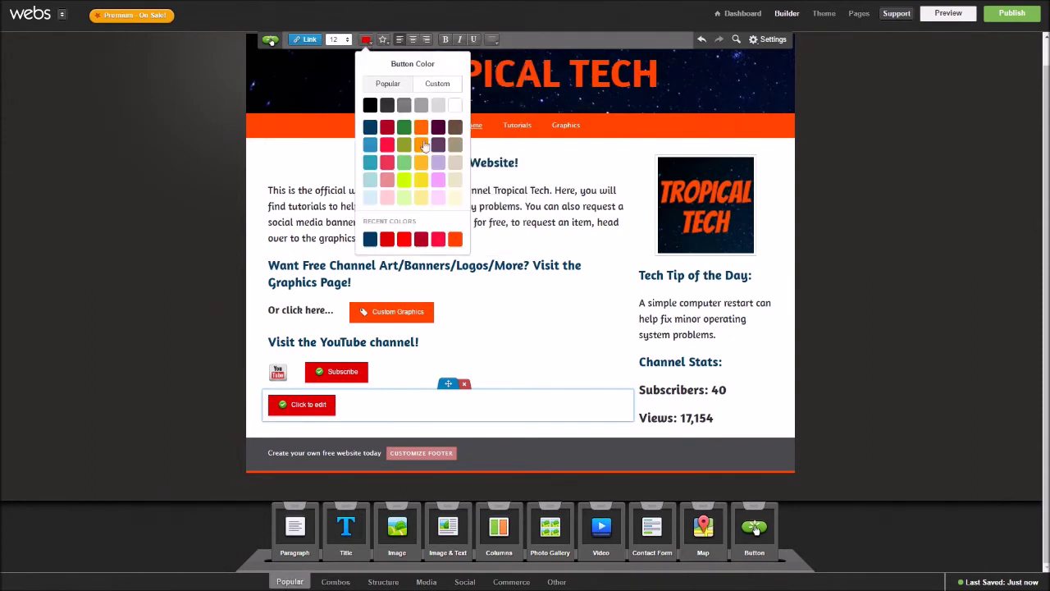
left_click(383, 39)
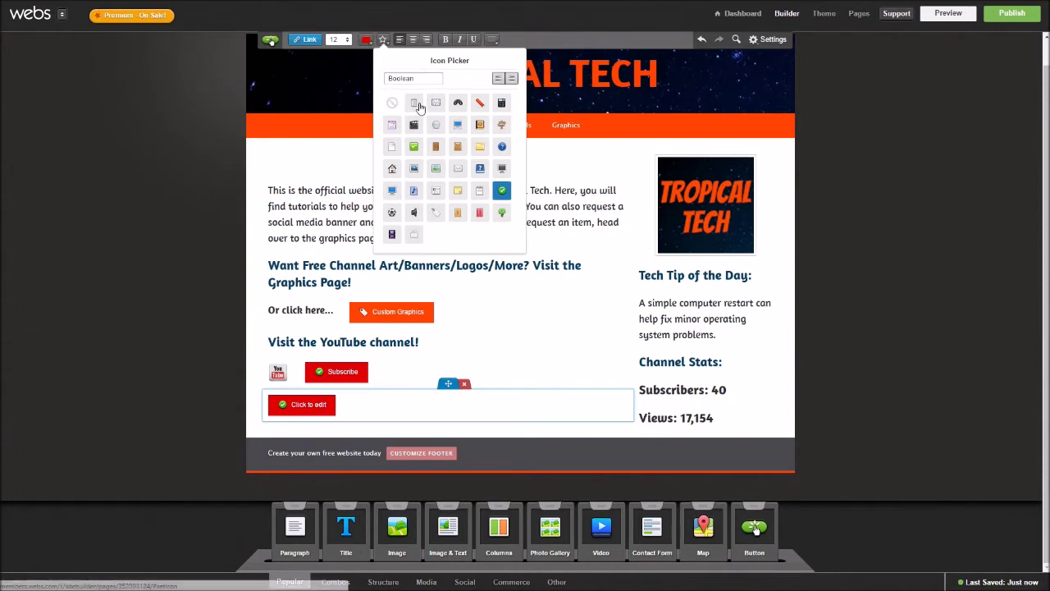
left_click(417, 106)
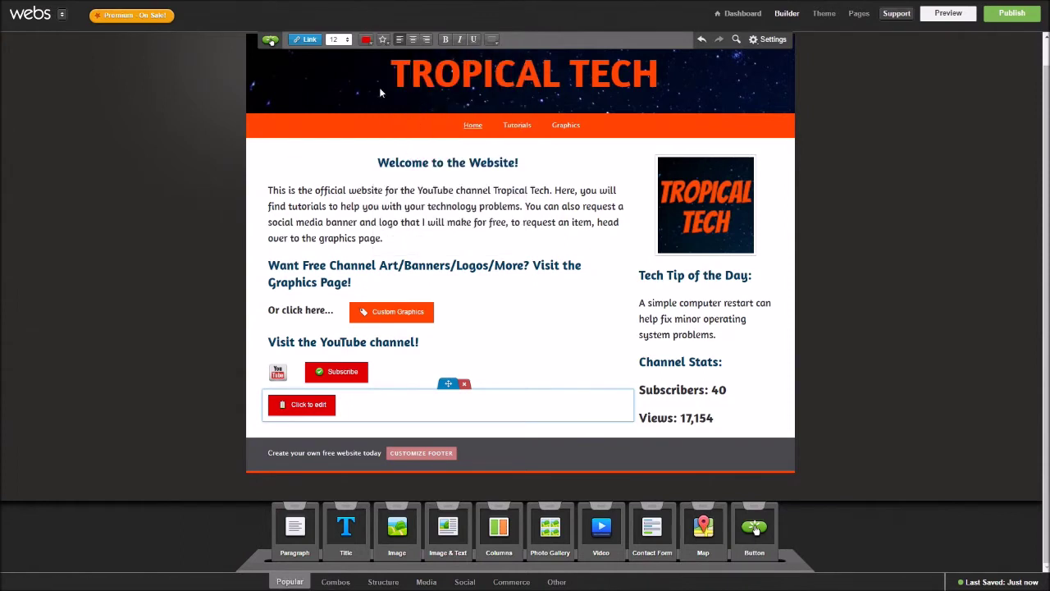
Step: Give the new button the green check mark icon and label it "Subscribe to my channel!"
left_click(382, 40)
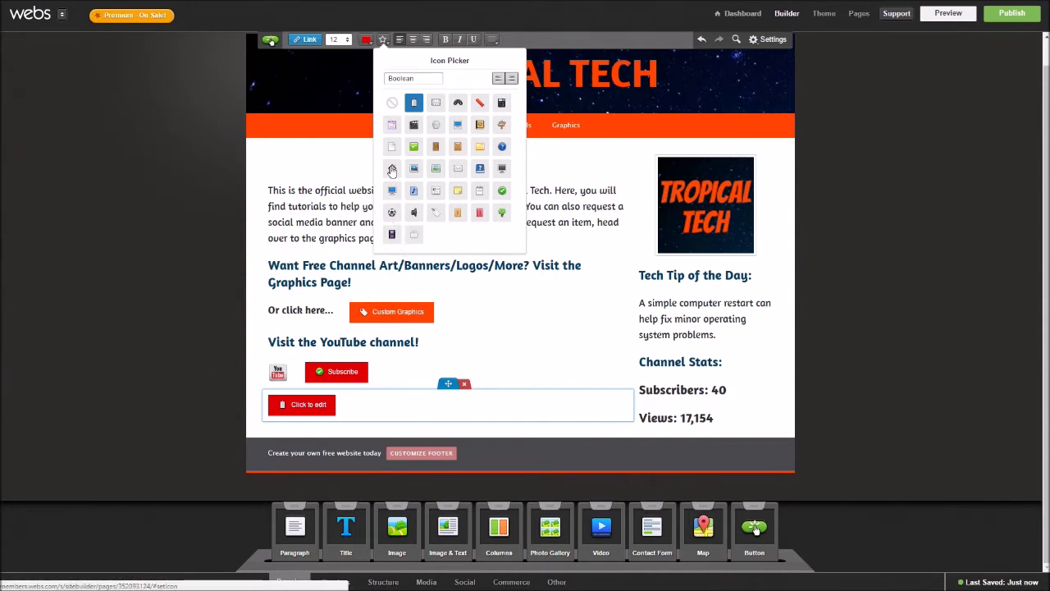
left_click(503, 192)
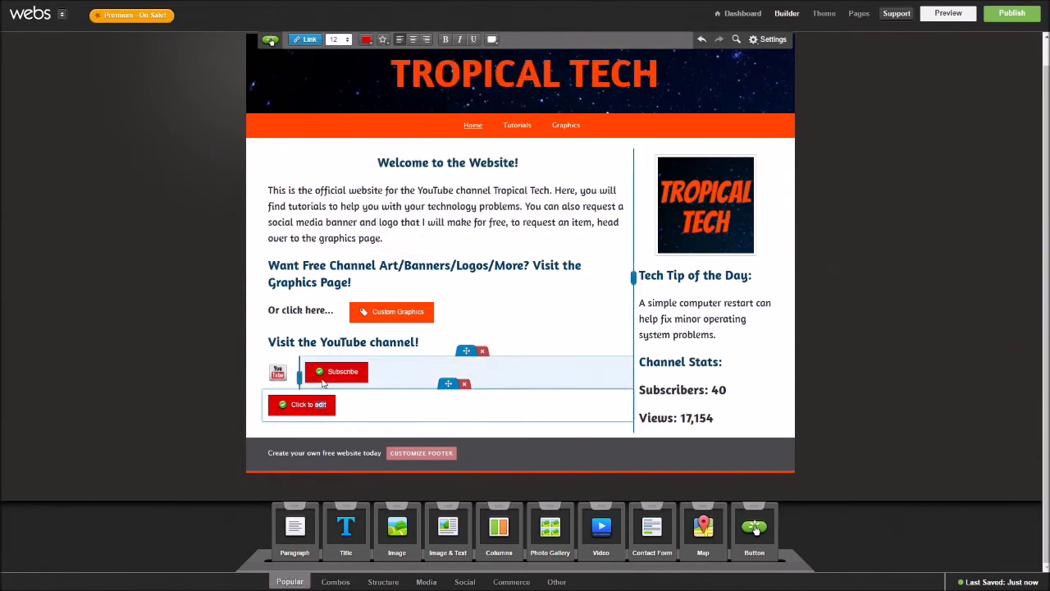
left_click(371, 400)
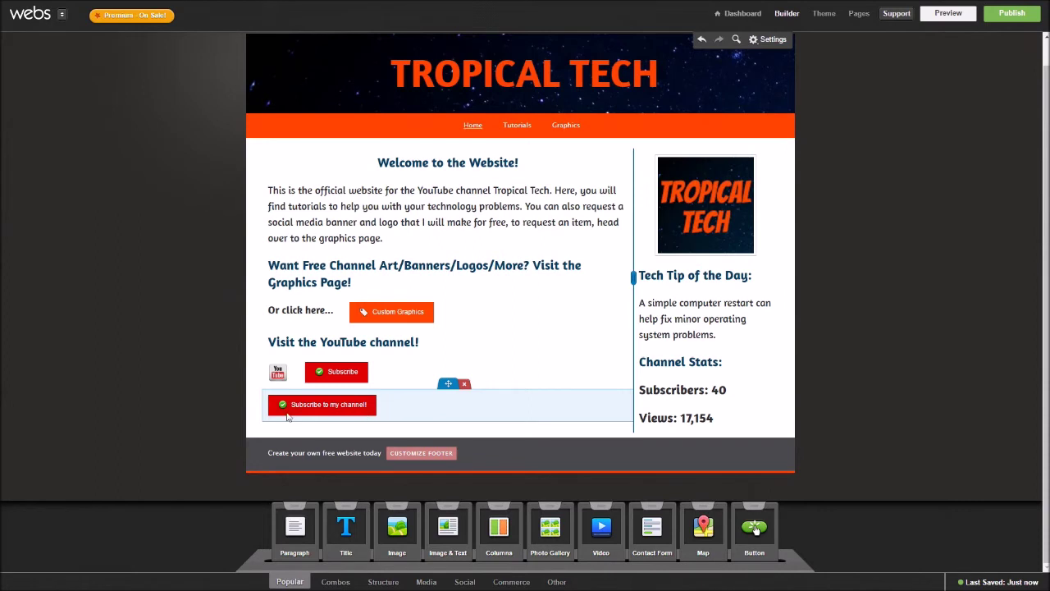
left_click(373, 406)
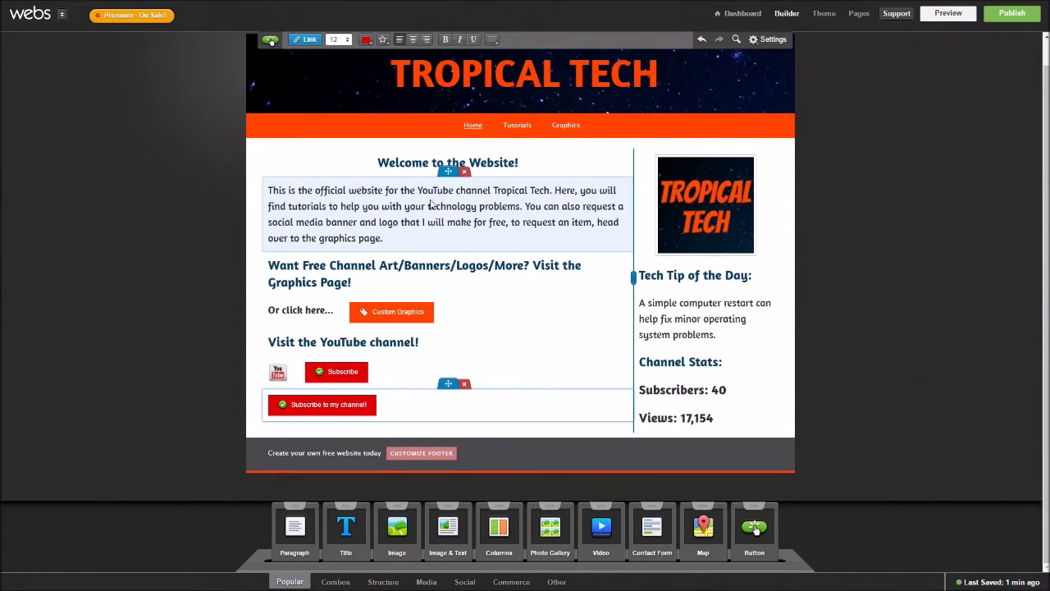
Step: Open the existing Subscribe button's webpage link and examine the YouTube channel part of its address
left_click(342, 369)
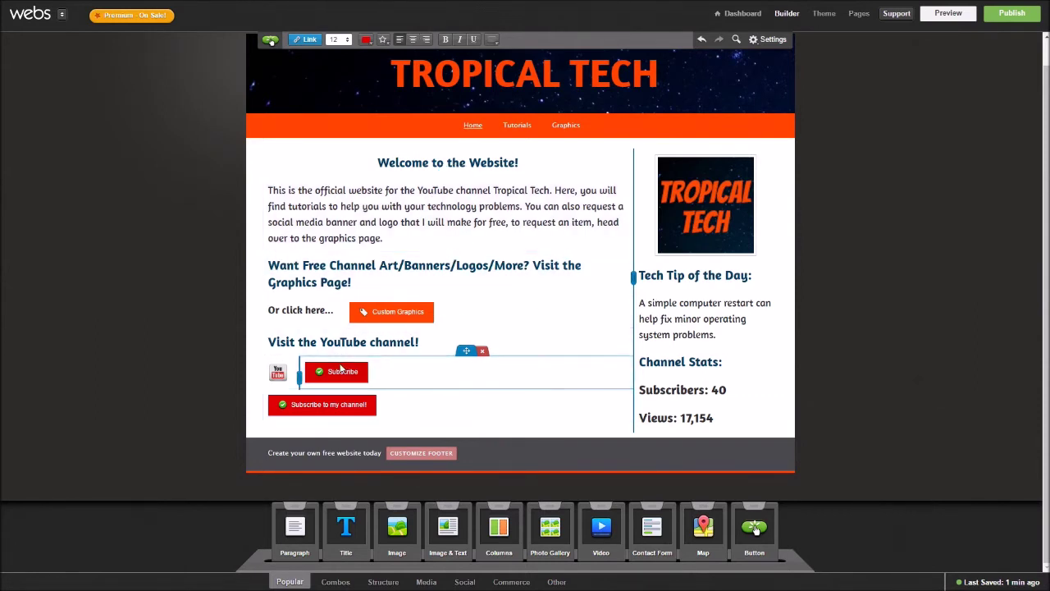
left_click(308, 39)
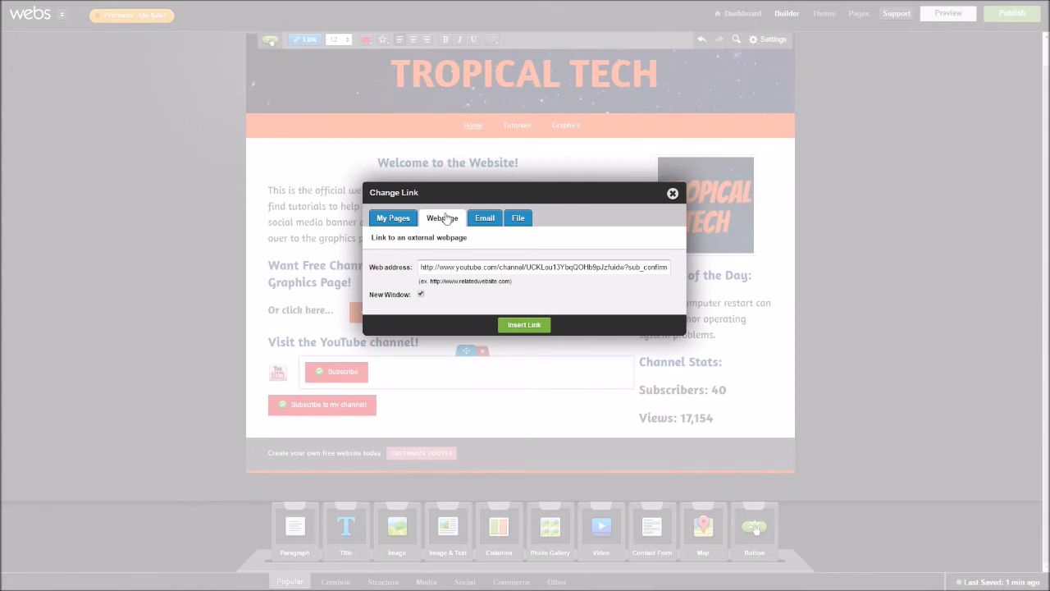
left_click_drag(421, 268, 451, 275)
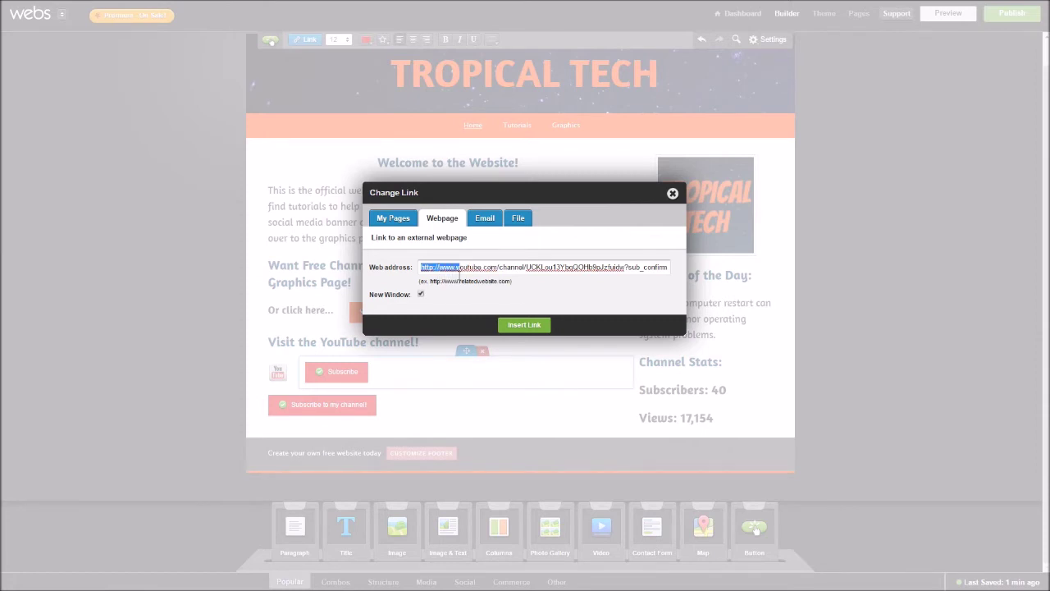
left_click_drag(460, 274, 528, 266)
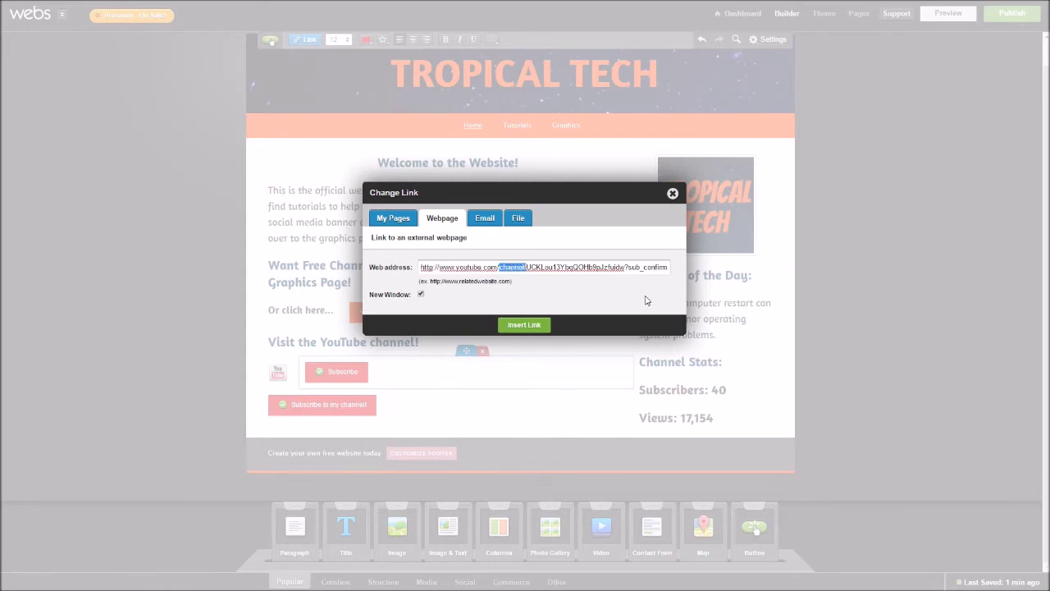
left_click(645, 300)
key("Return")
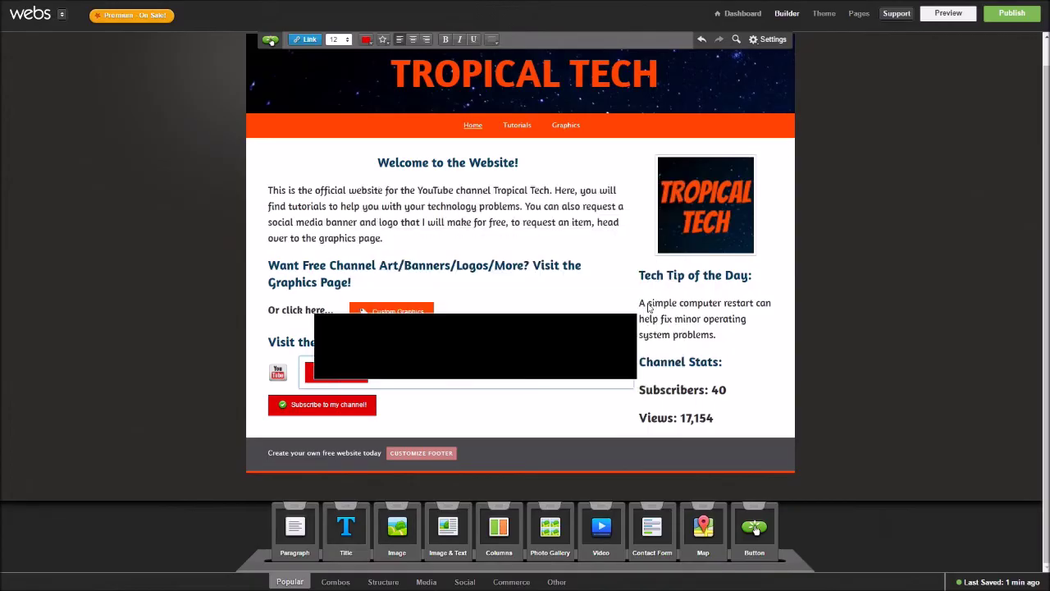
Step: Reopen the Subscribe button's link and examine the channel ID and the subscription confirmation ending of its web address
left_click(317, 41)
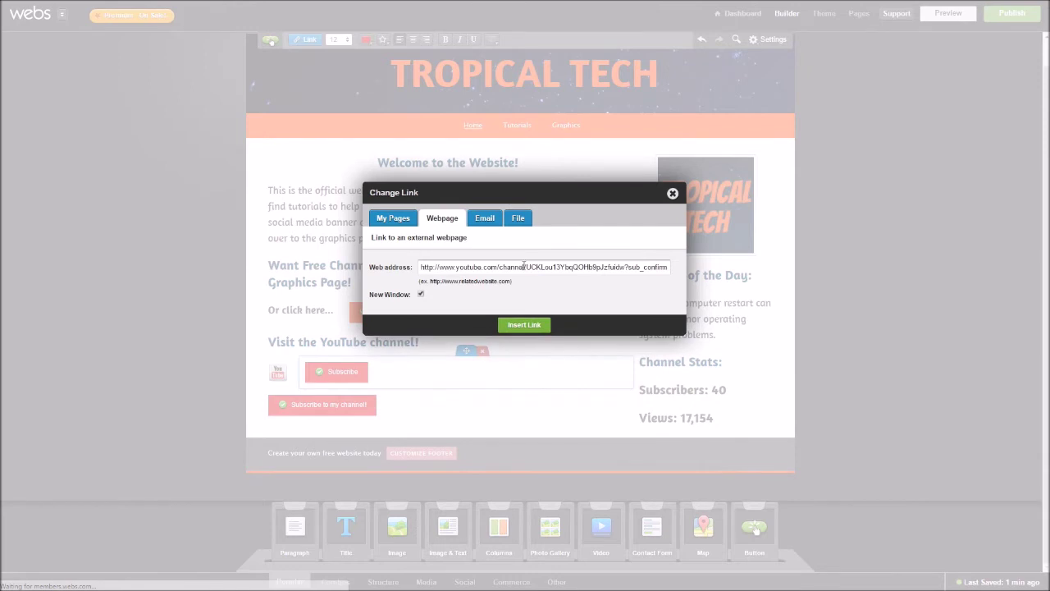
left_click_drag(523, 267, 622, 272)
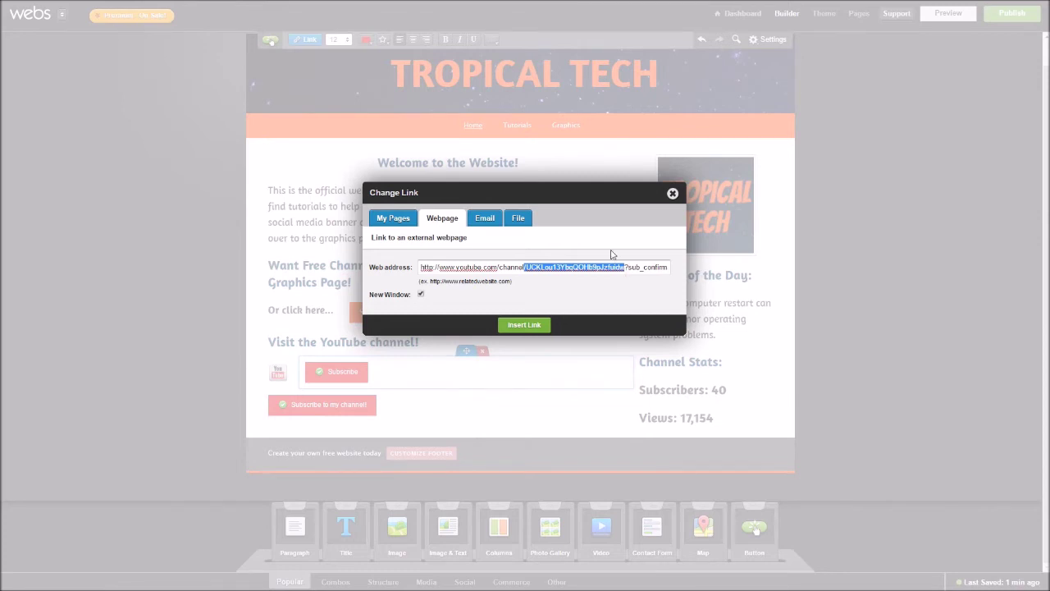
left_click(611, 255)
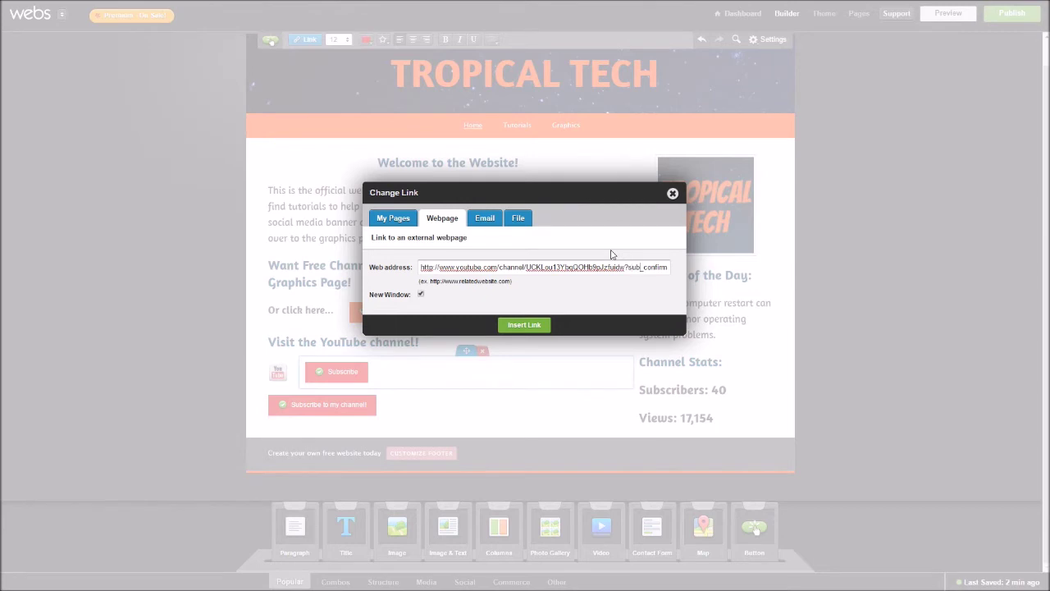
type("ation=1")
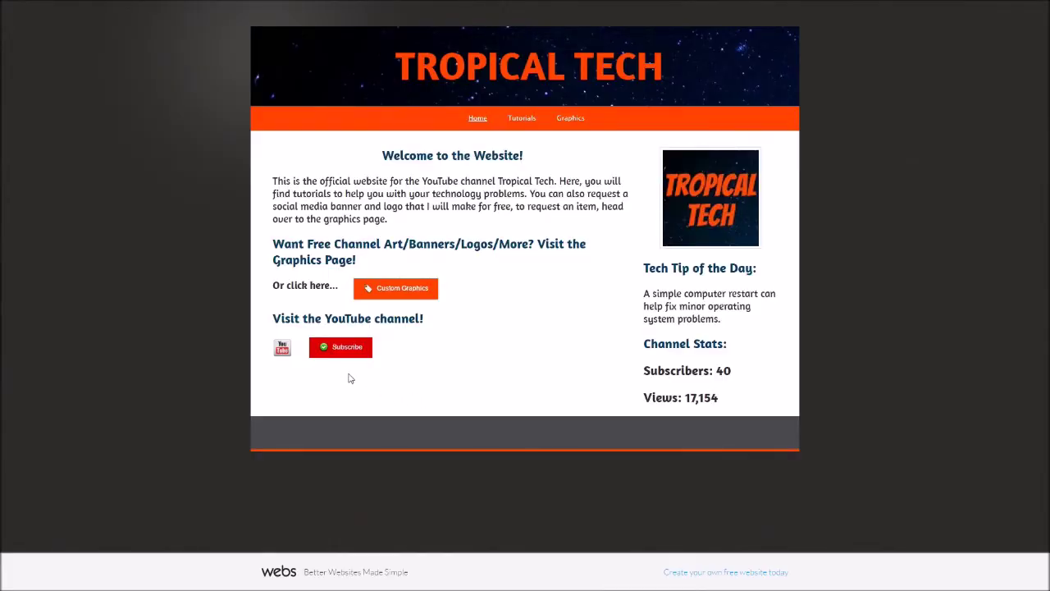
Step: Test the Subscribe button on the live site through to YouTube's subscription confirmation, and return to the full-screen site builder
left_click(344, 352)
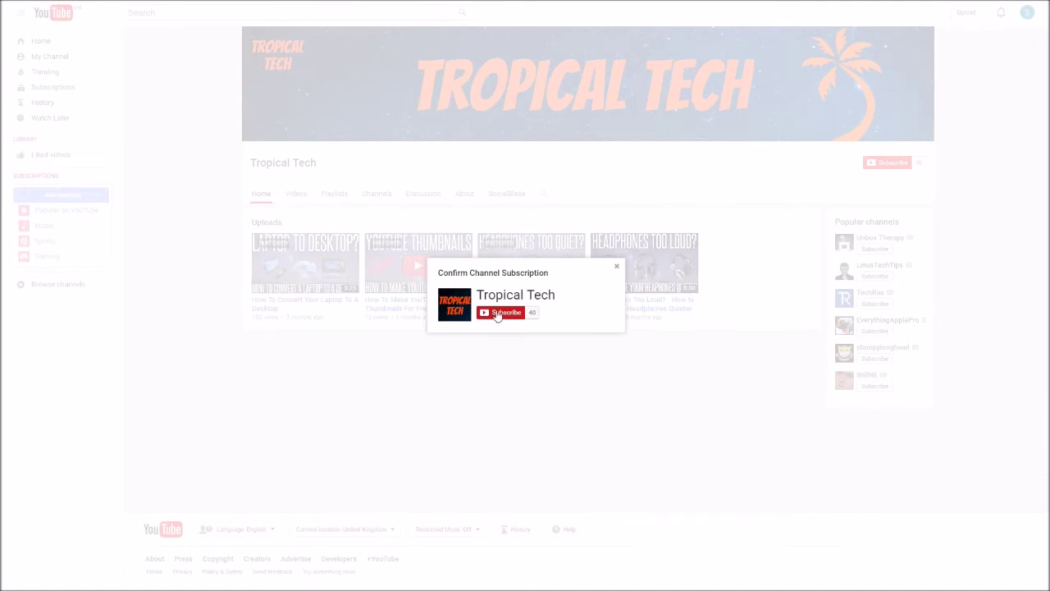
left_click(497, 315)
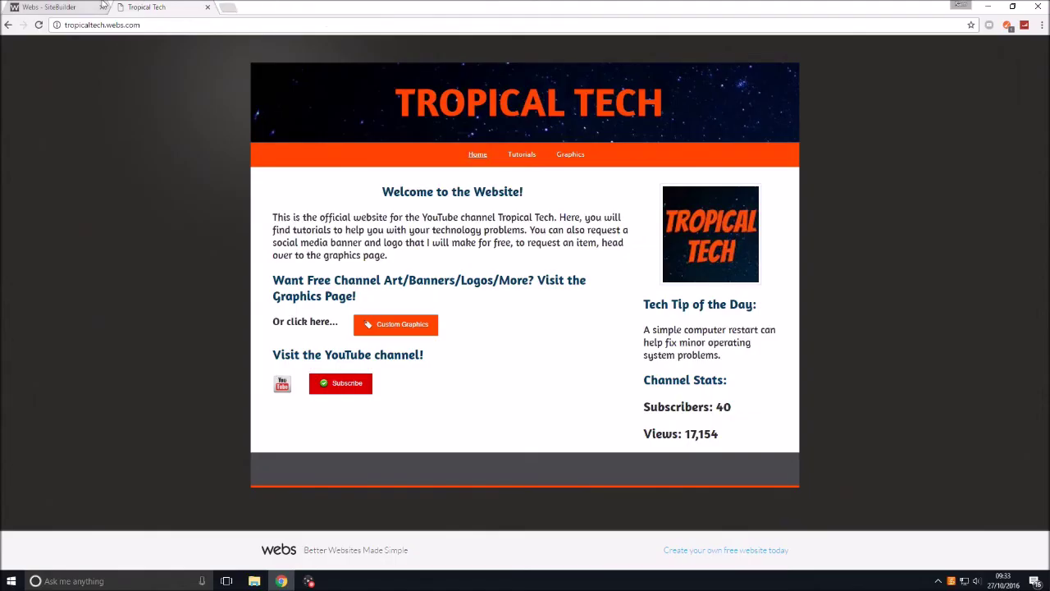
left_click(104, 7)
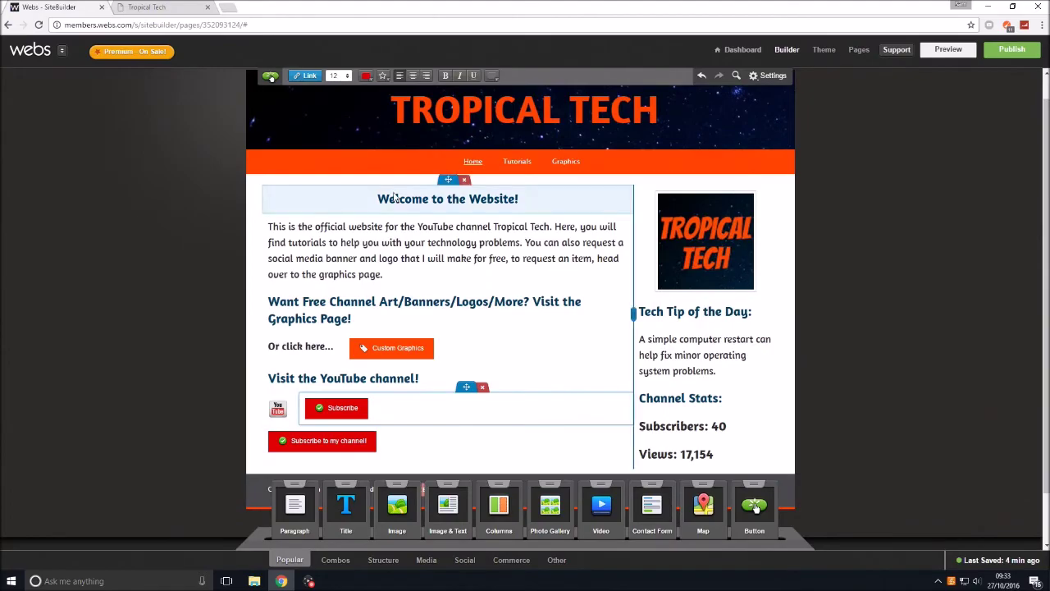
key("F11")
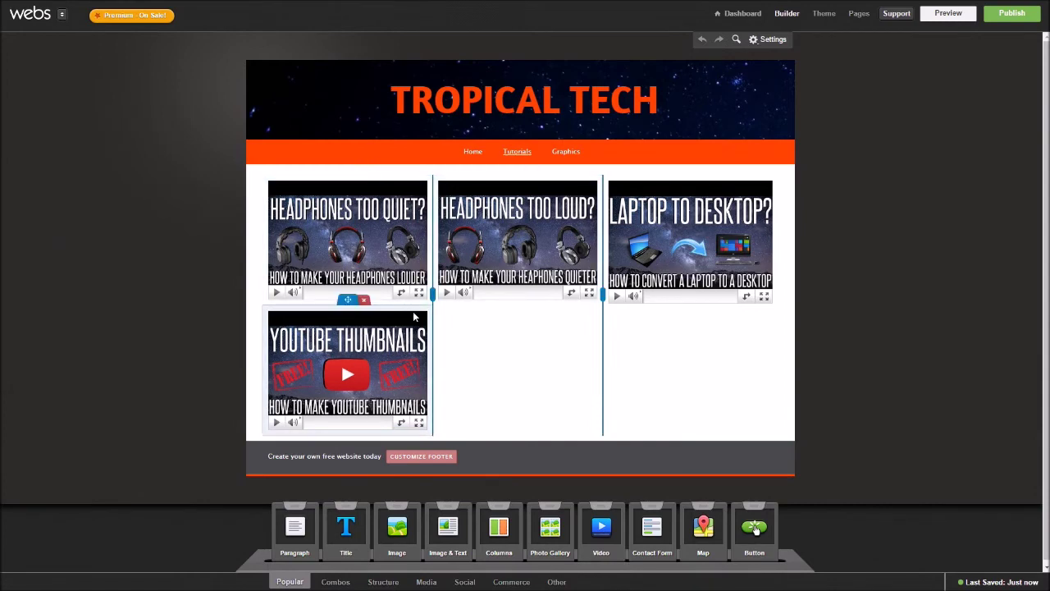
Step: Add a Video element below the "Headphones Too Loud?" video on the Tutorials page and dismiss its video selection
left_click_drag(602, 525, 495, 363)
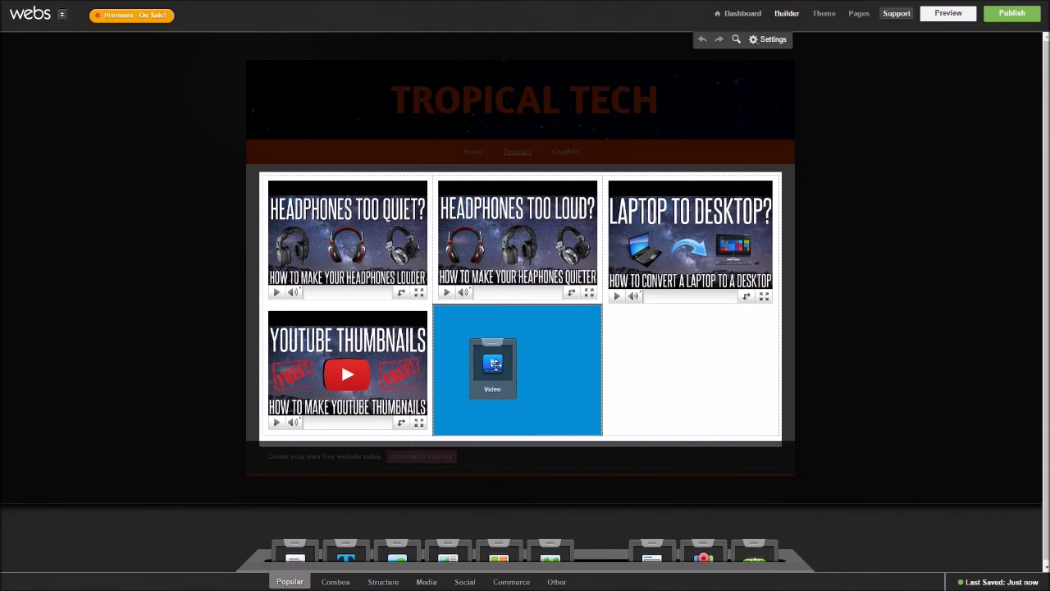
left_click_drag(533, 435, 533, 431)
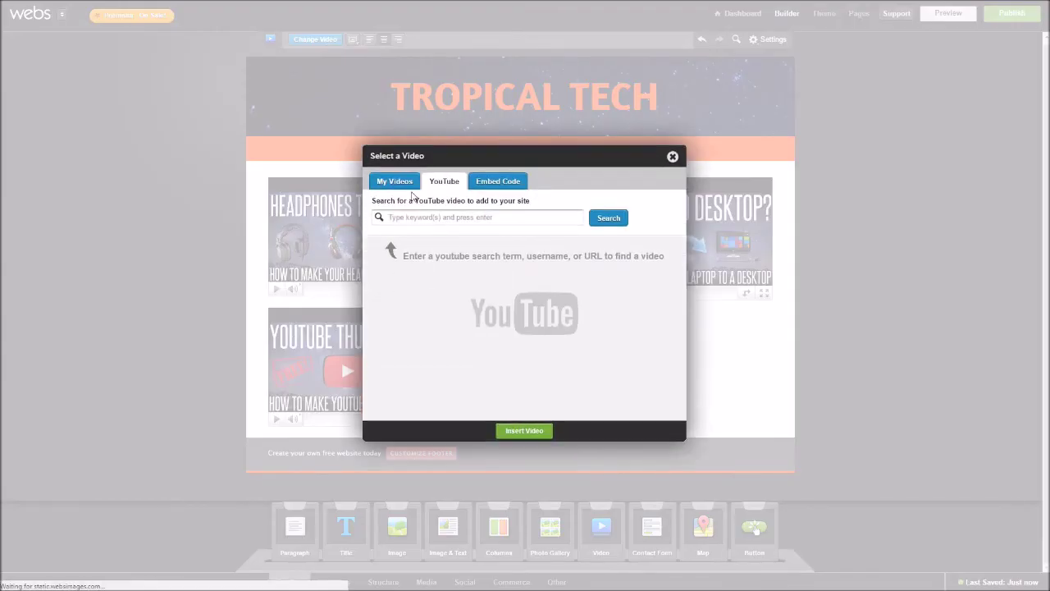
left_click(672, 158)
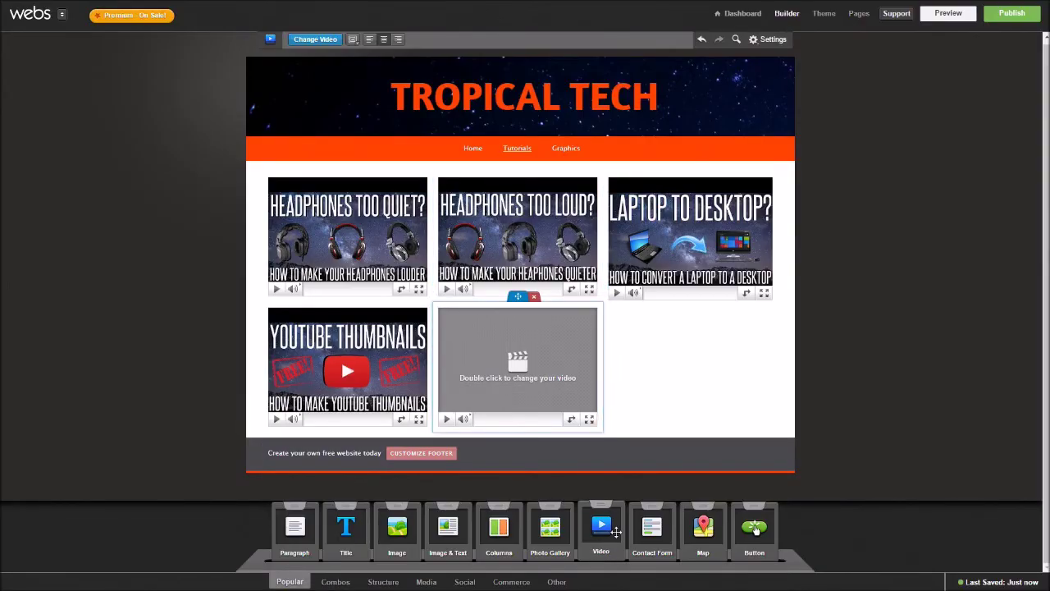
Step: Review the My Videos and YouTube sources for the empty video element, and delete the element without choosing a video
double_click(450, 390)
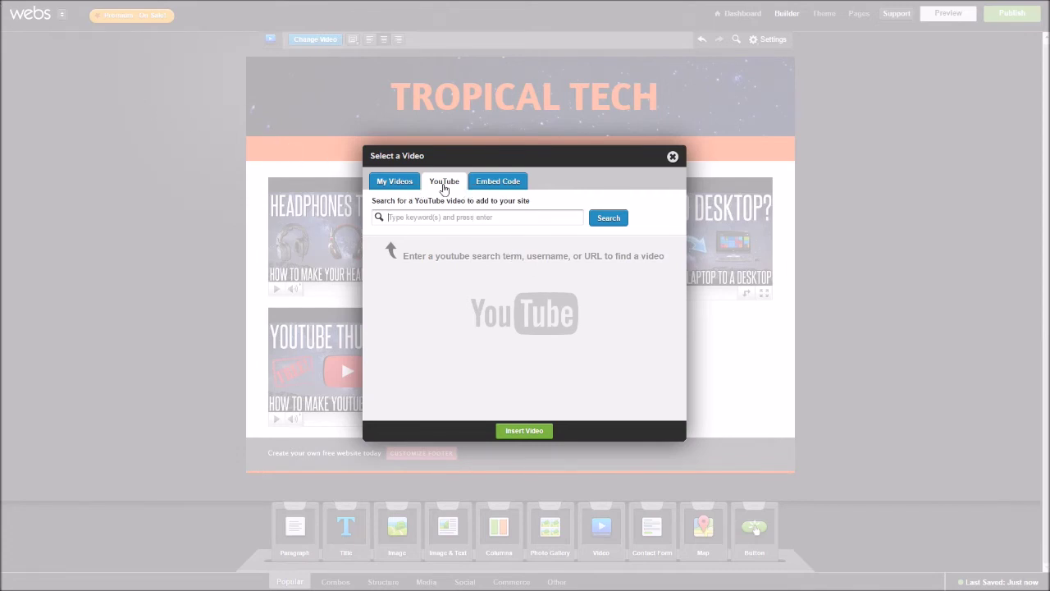
left_click(417, 186)
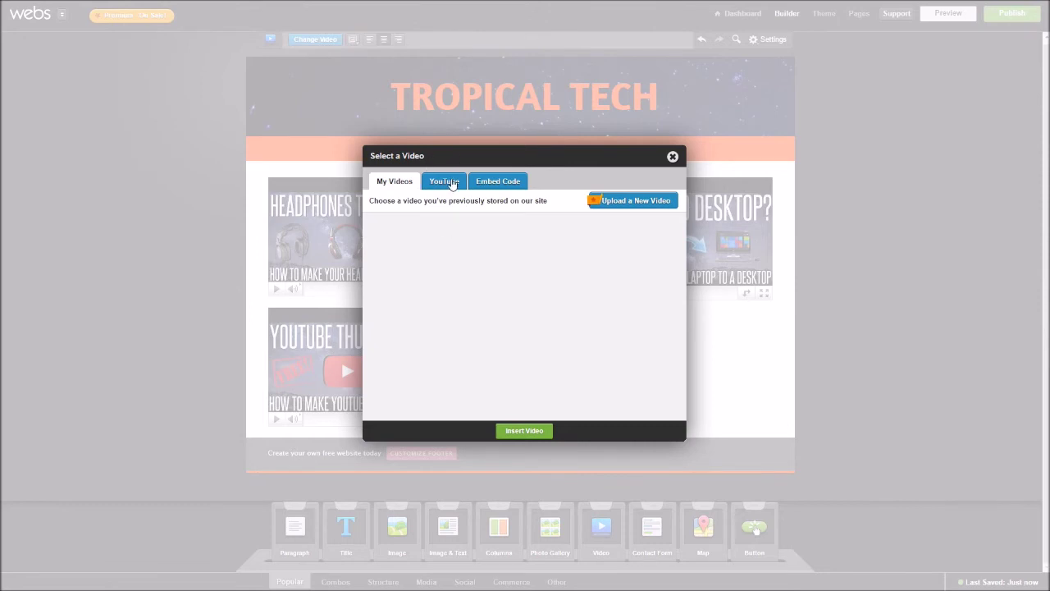
left_click(453, 184)
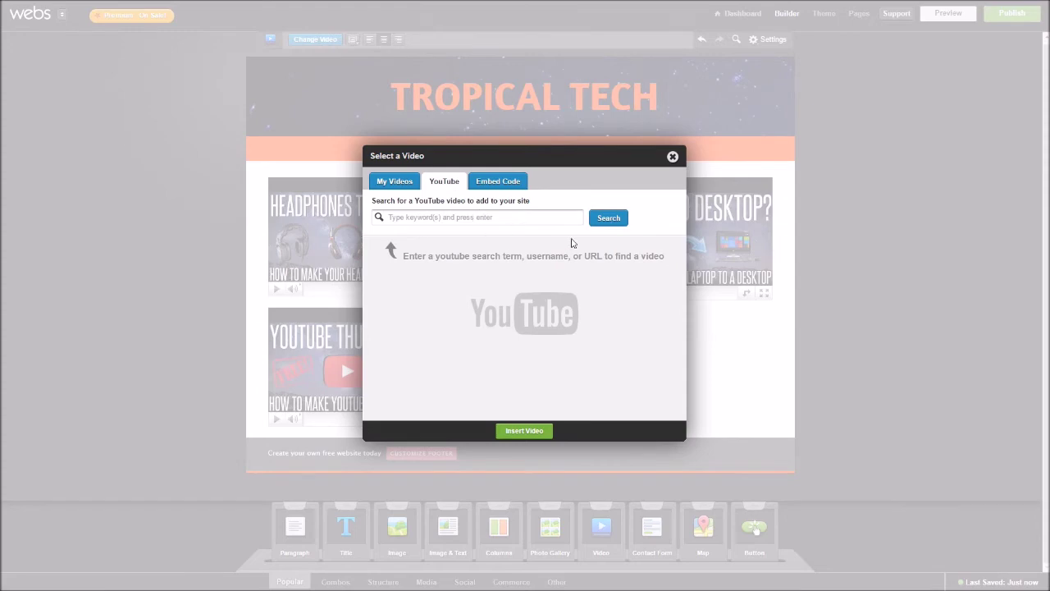
left_click(673, 158)
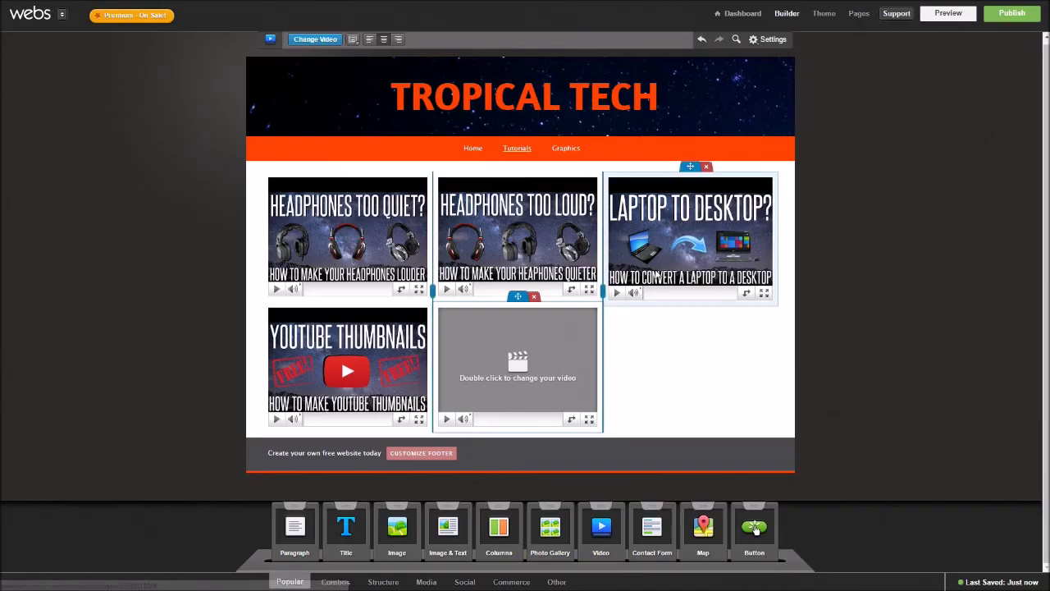
left_click(534, 299)
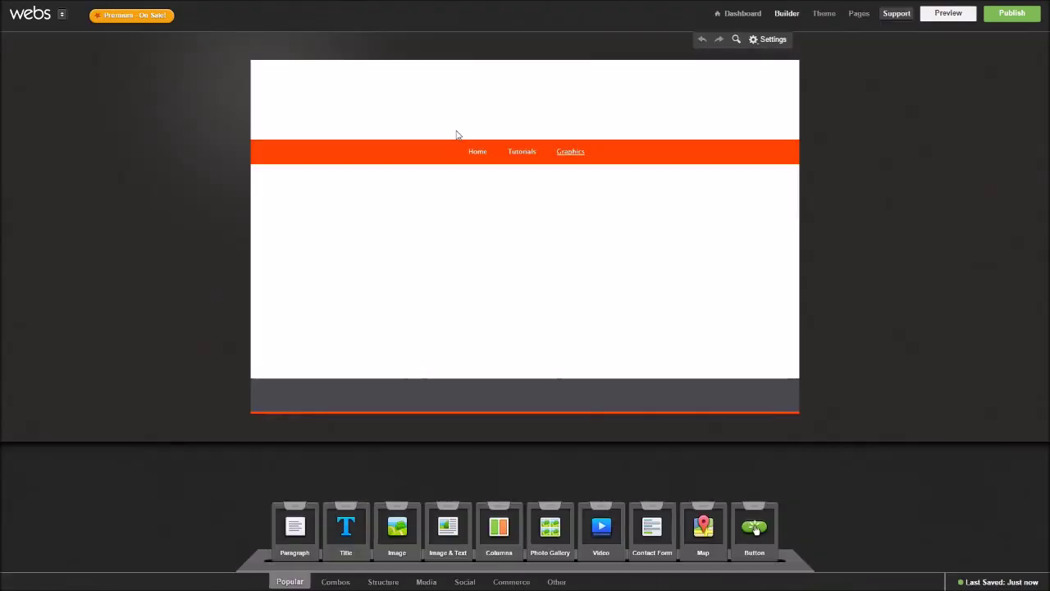
Step: Leave the Graphics page without saving changes and go back to the Tutorials page
left_click(520, 152)
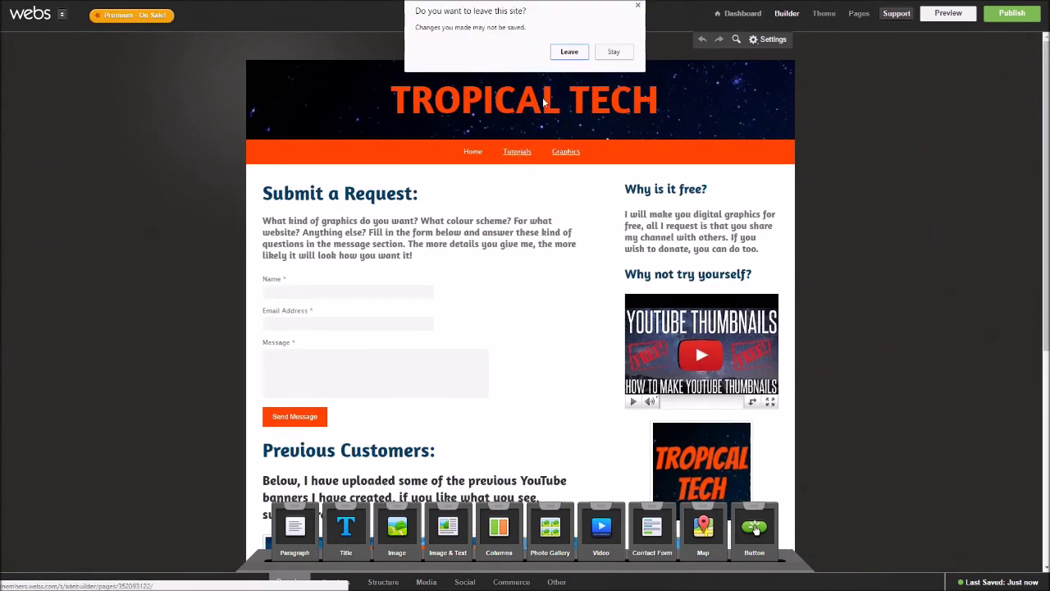
left_click(568, 52)
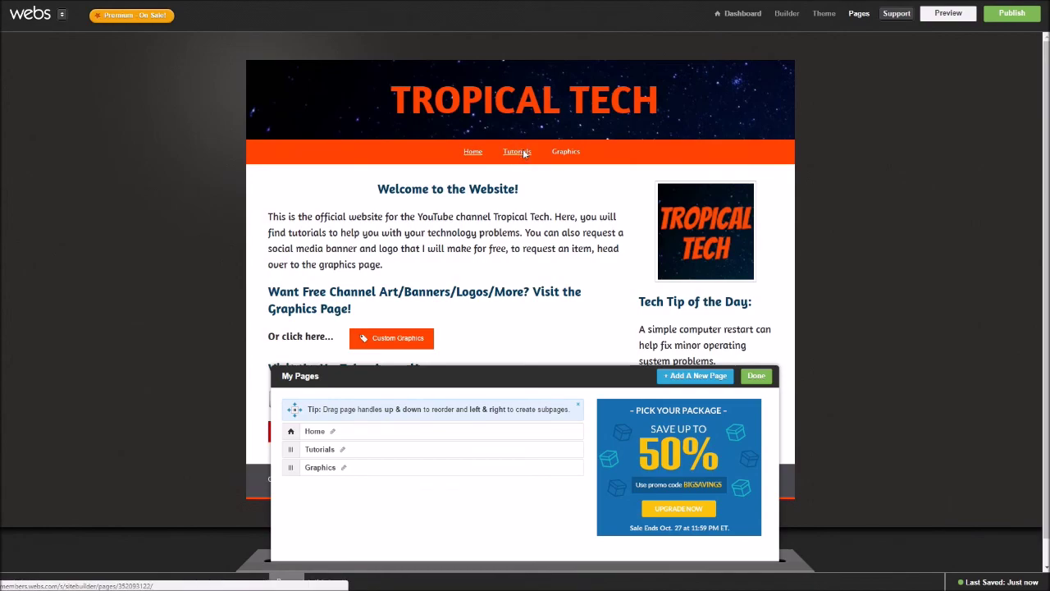
left_click(524, 154)
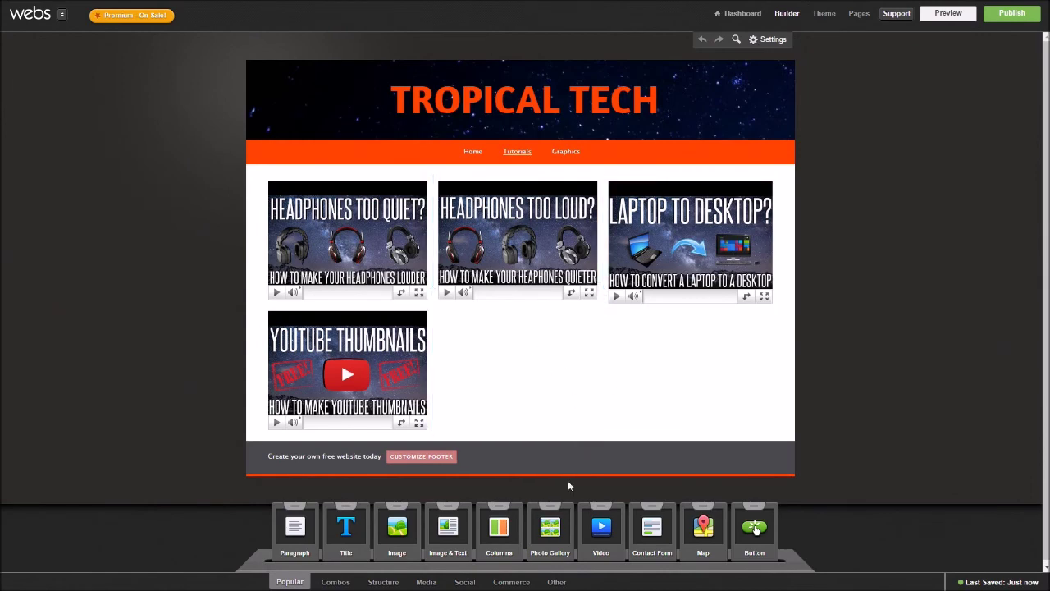
mouse_move(652, 531)
left_mouse_down()
mouse_move(607, 413)
mouse_move(598, 459)
mouse_move(638, 534)
mouse_move(642, 520)
left_mouse_up()
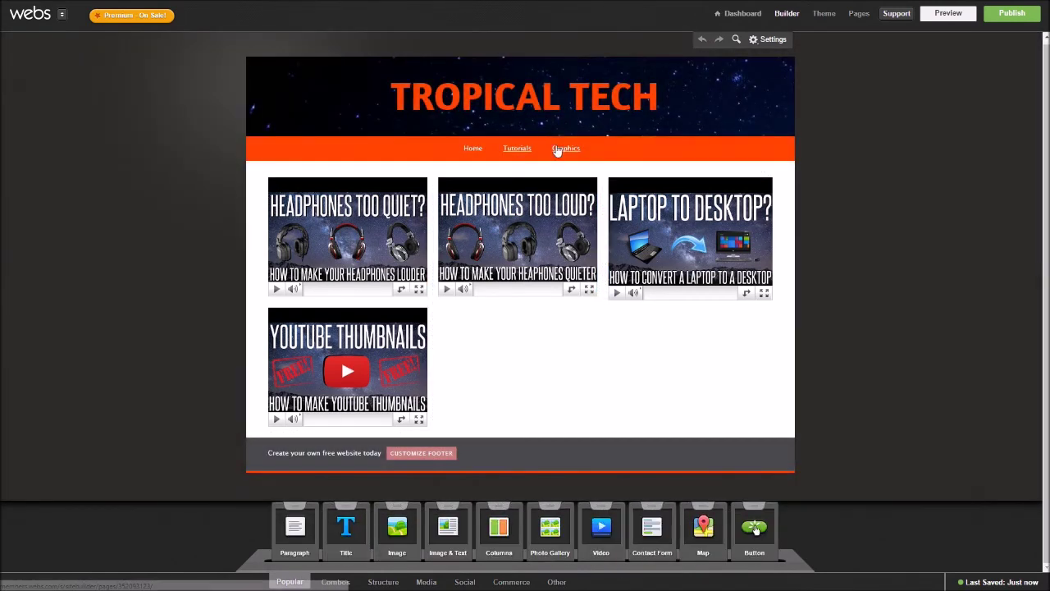
Step: Open the Graphics page and inspect the fields of its contact form in the form editor without changing them
left_click(557, 150)
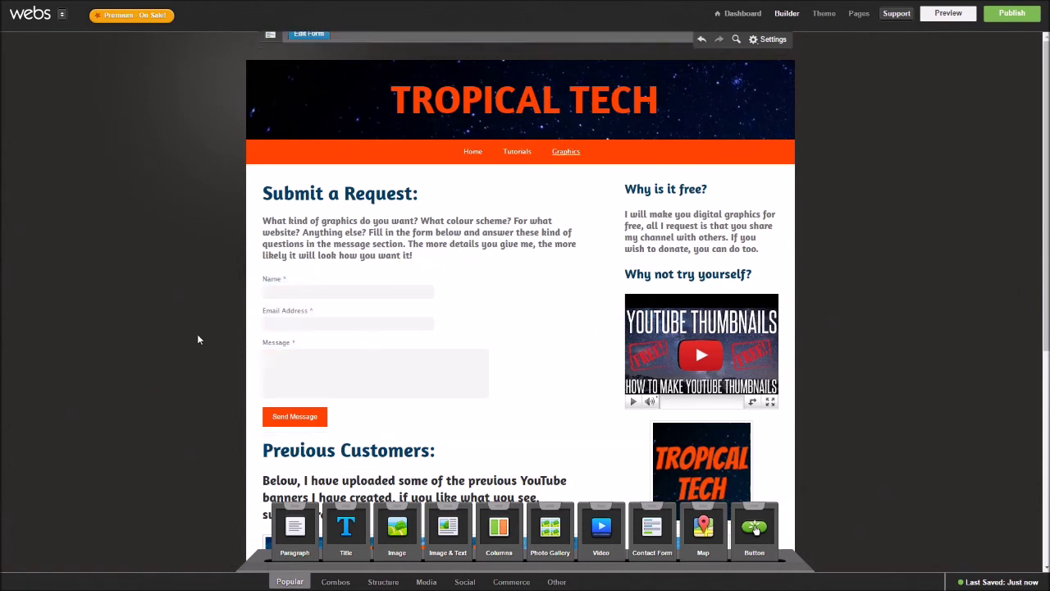
left_click(399, 354)
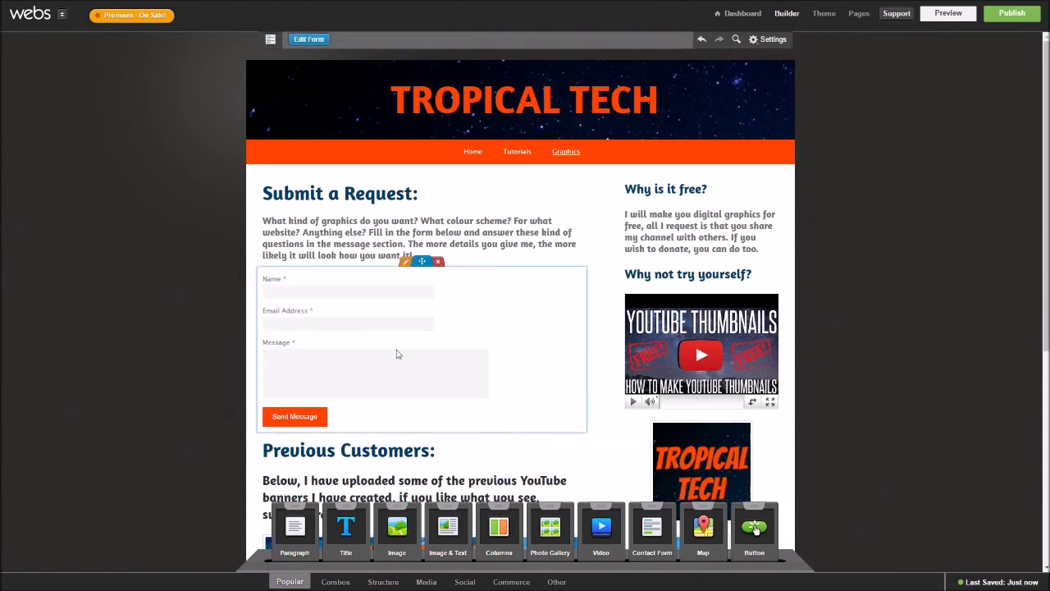
left_click(345, 295)
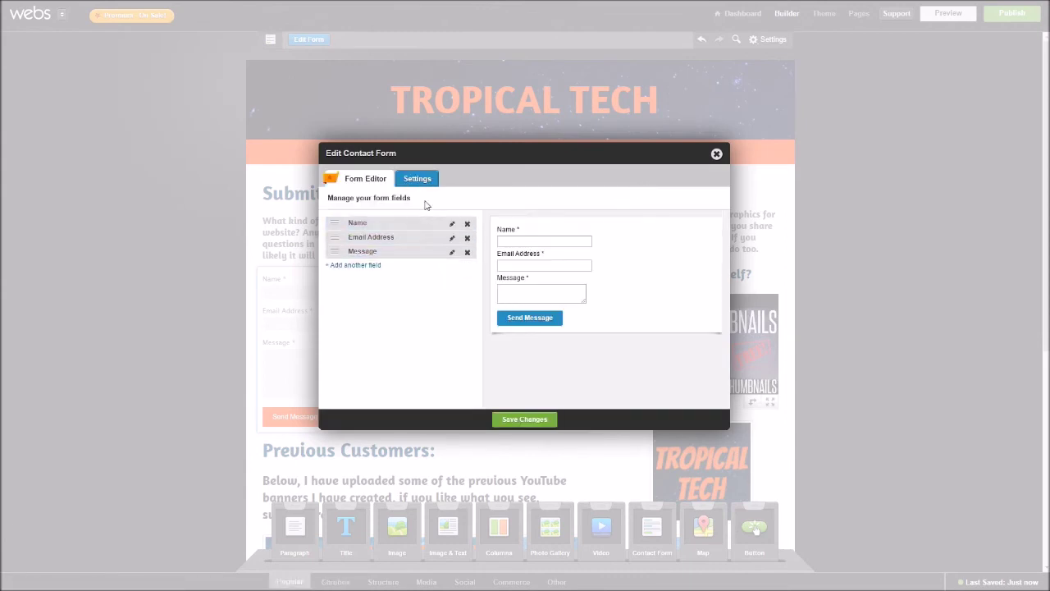
left_click(716, 155)
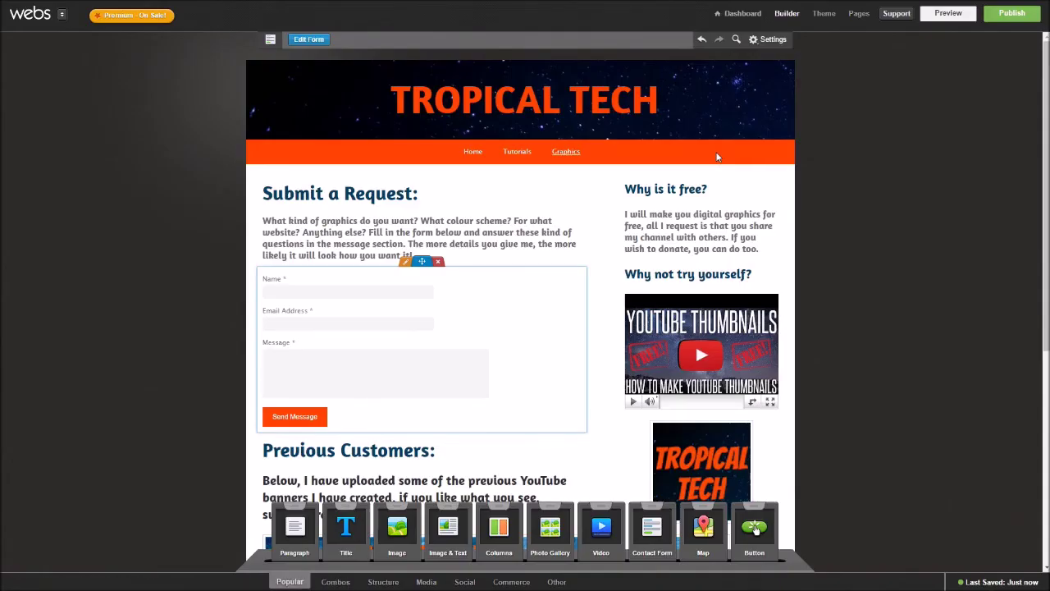
Step: Add an Image element above the contact form on the Graphics page
scroll(835, 266, "down", 5)
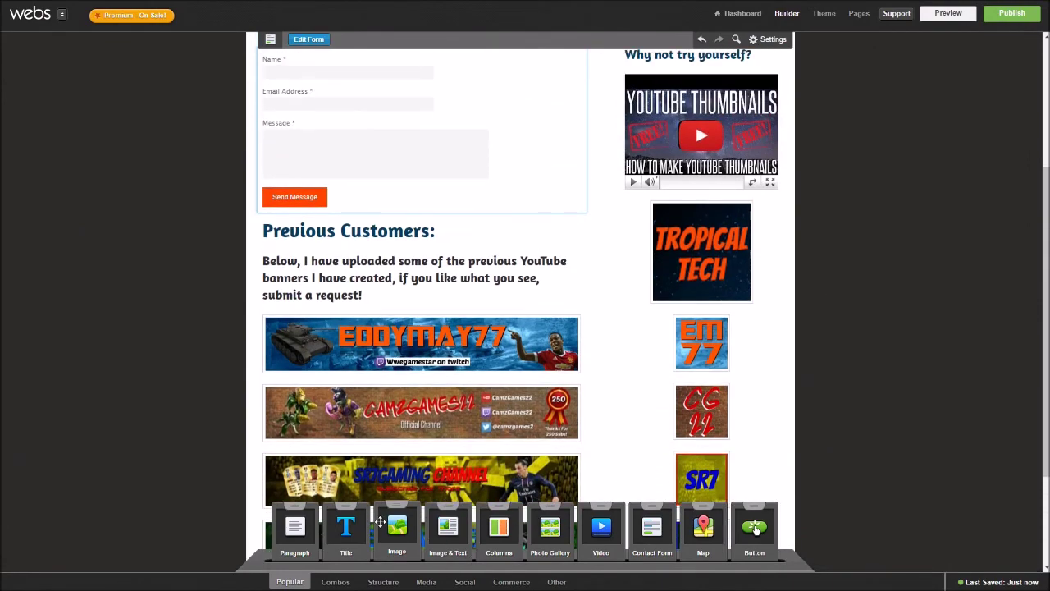
left_click_drag(376, 550, 427, 221)
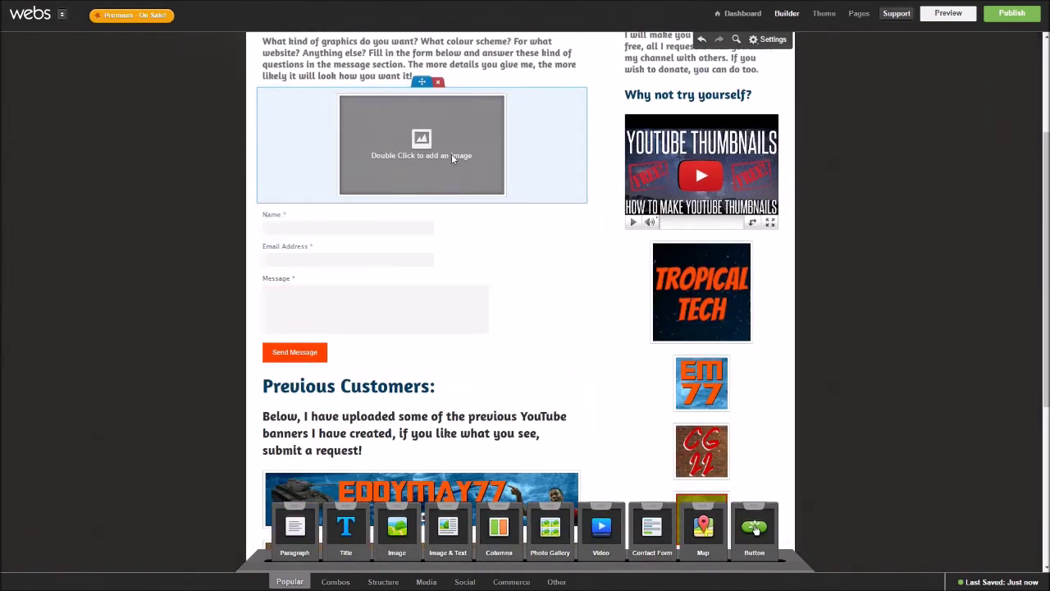
Step: Look at the image sources for the empty image element above the contact form, and delete the element without choosing an image
double_click(451, 153)
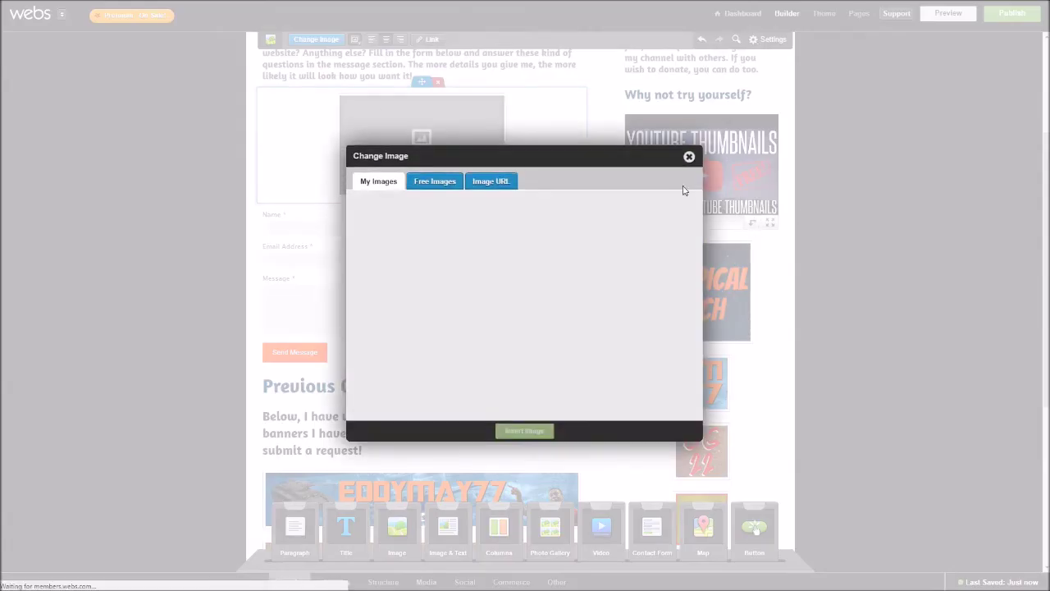
left_click(693, 161)
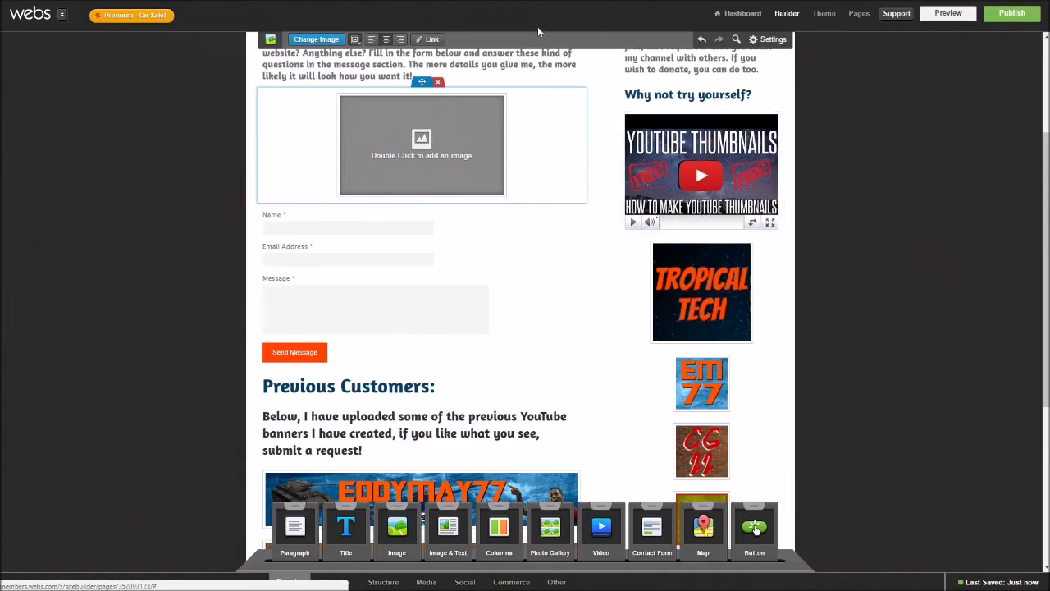
left_click(438, 82)
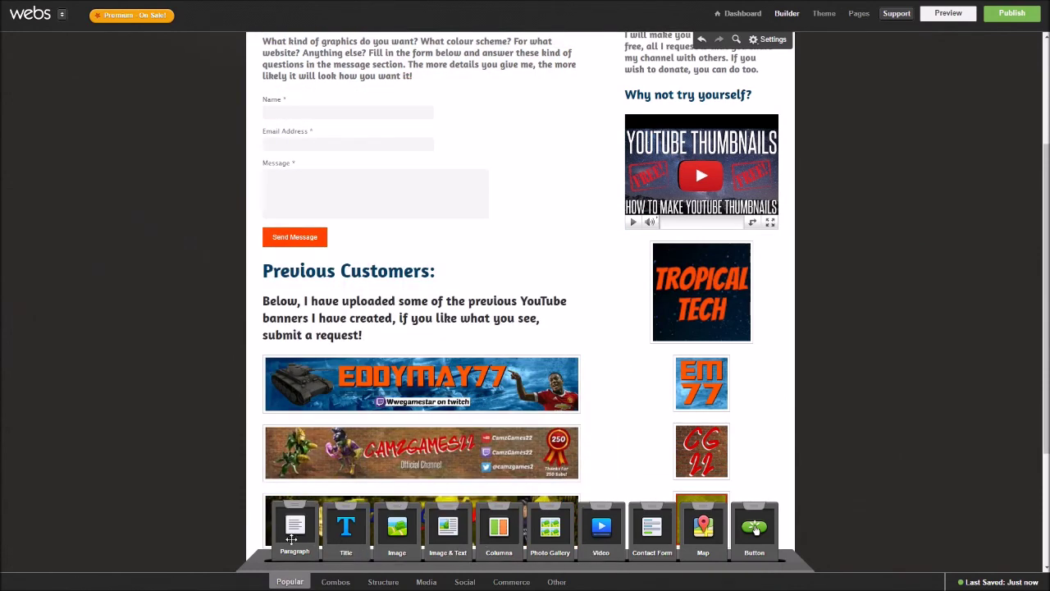
Step: Review the Combos elements and the Graphics page's contact form fields in the form editor without changing anything
left_click(337, 581)
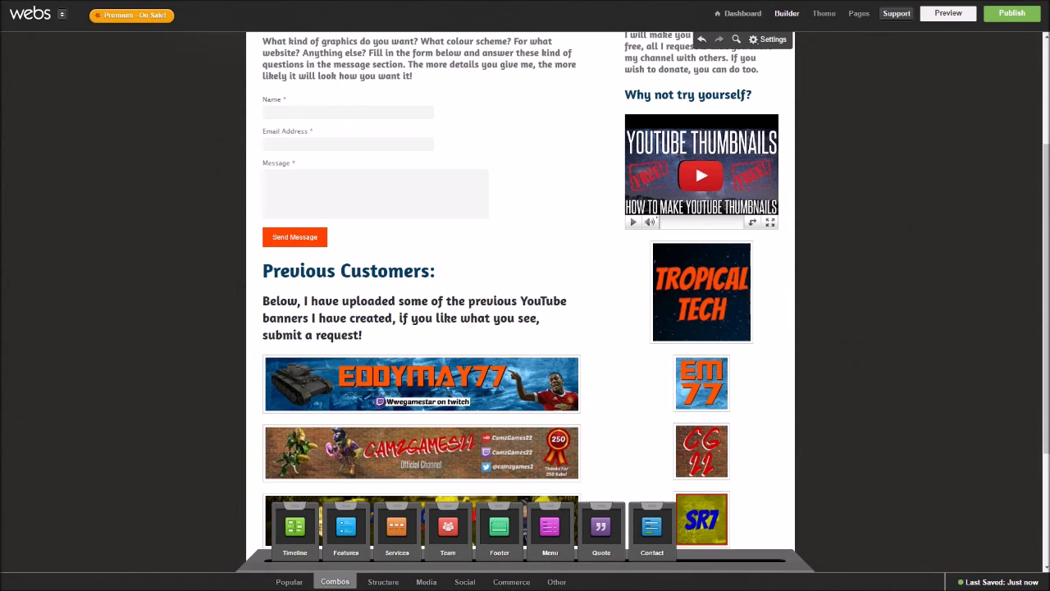
scroll(530, 207, "up", 3)
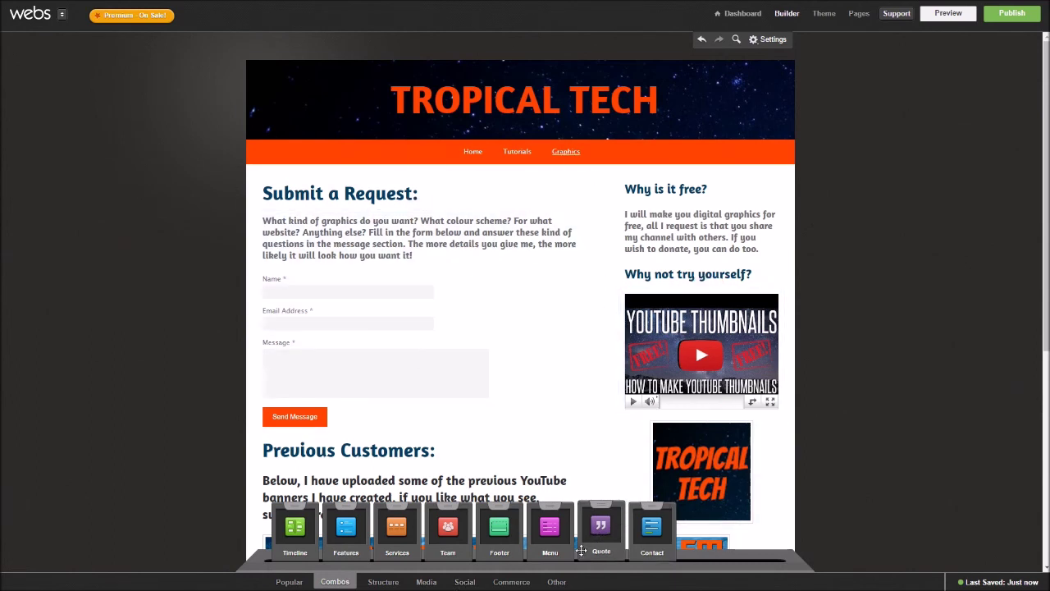
left_click(486, 321)
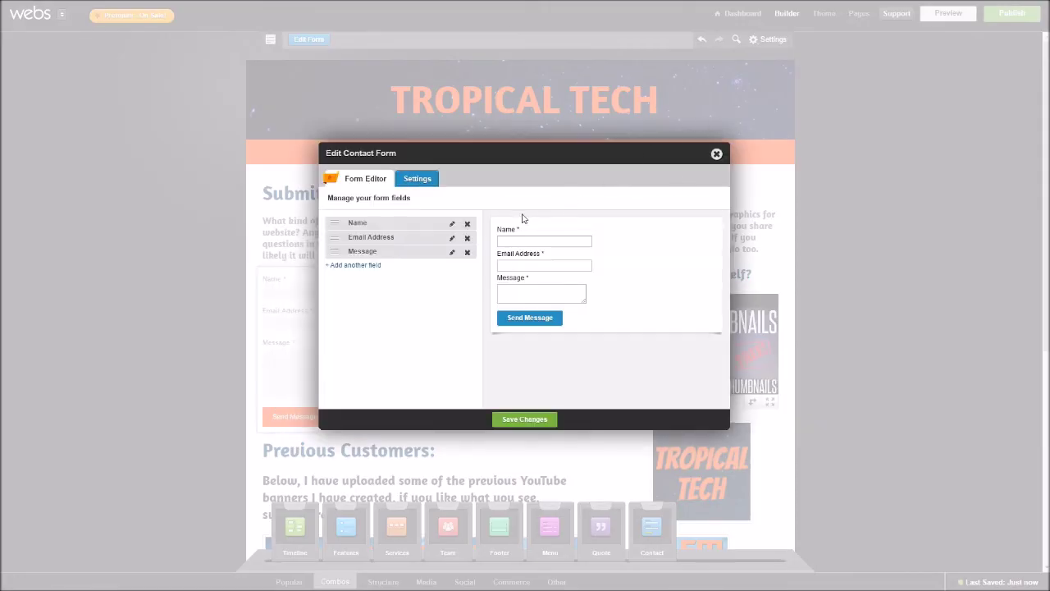
left_click(717, 154)
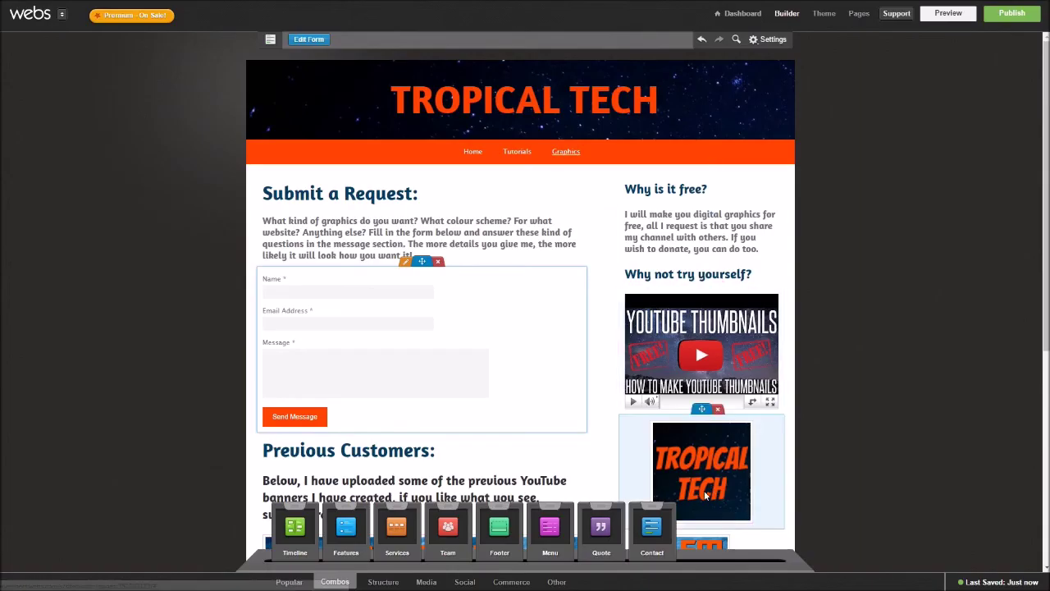
Step: Try to add and edit a Custom HTML element above the Submit a Request heading, and delete the element
left_click(556, 582)
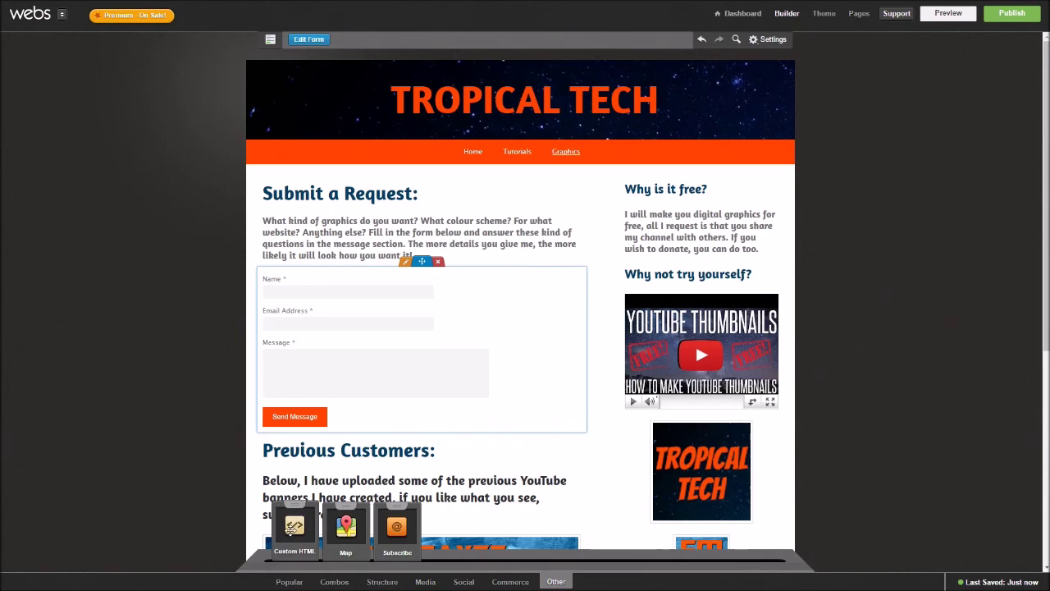
left_click_drag(295, 529, 396, 183)
double_click(456, 122)
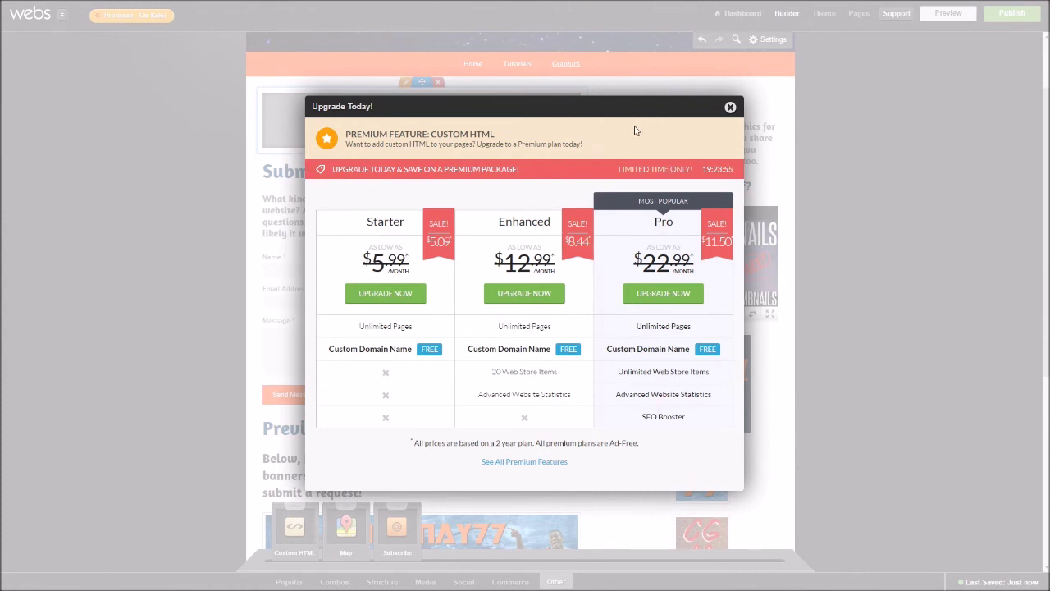
left_click(730, 108)
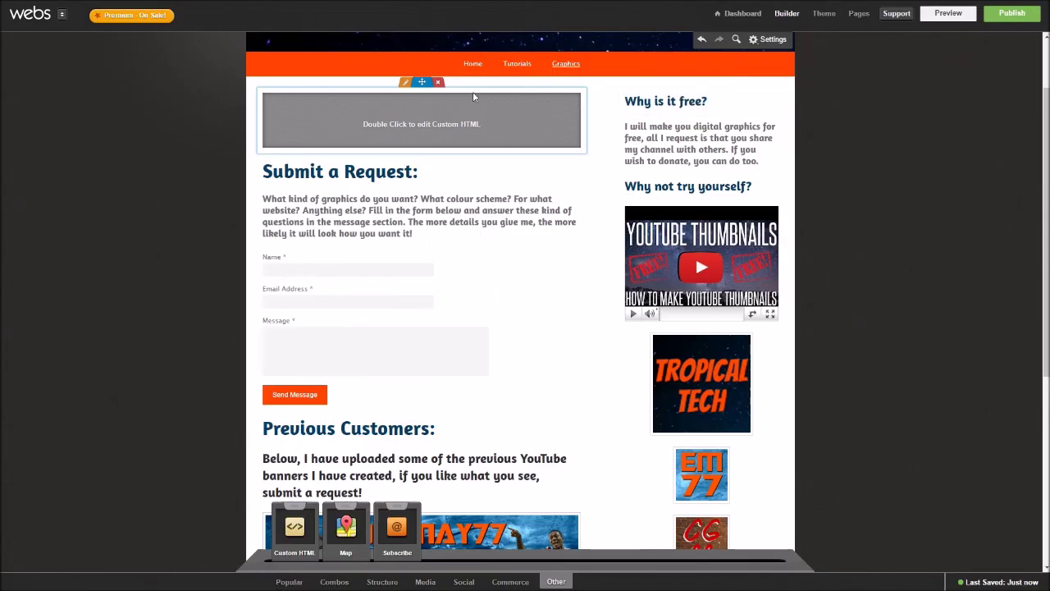
left_click(439, 85)
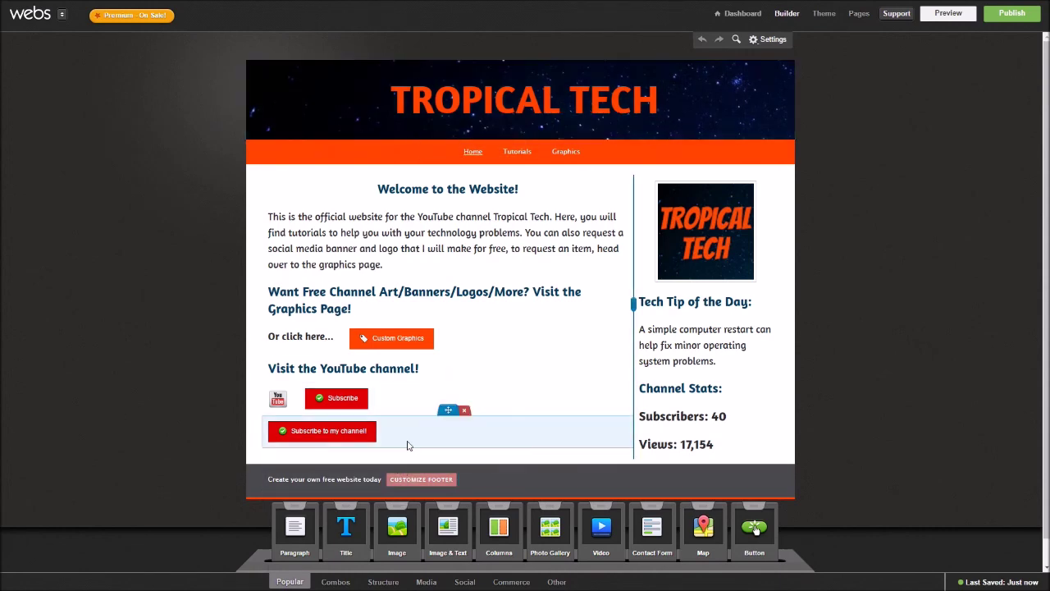
Step: Delete the "Subscribe to my channel!" button from the Home page
left_click(464, 410)
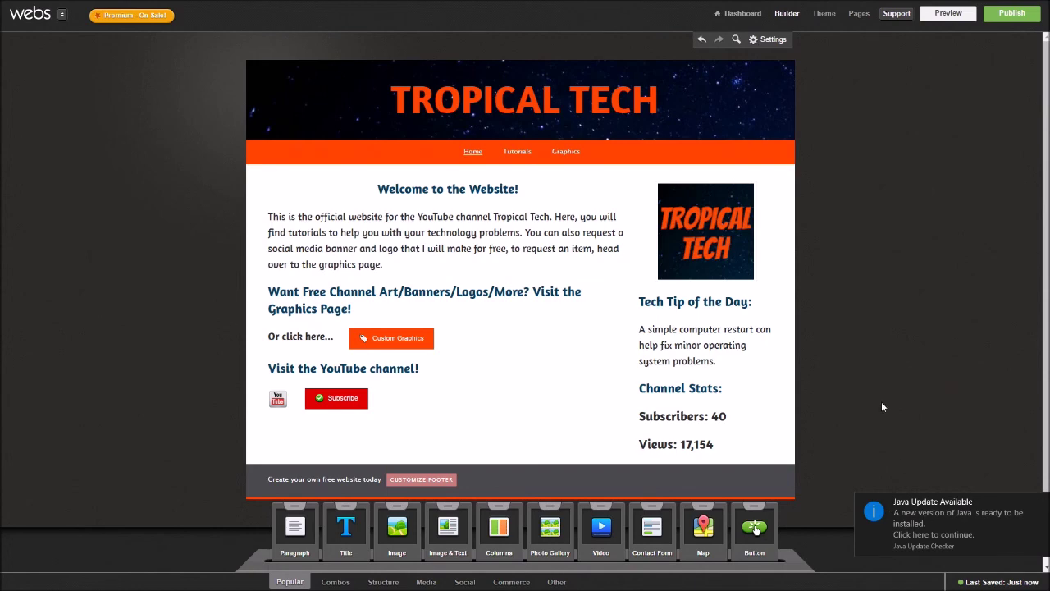
key("alt+Tab")
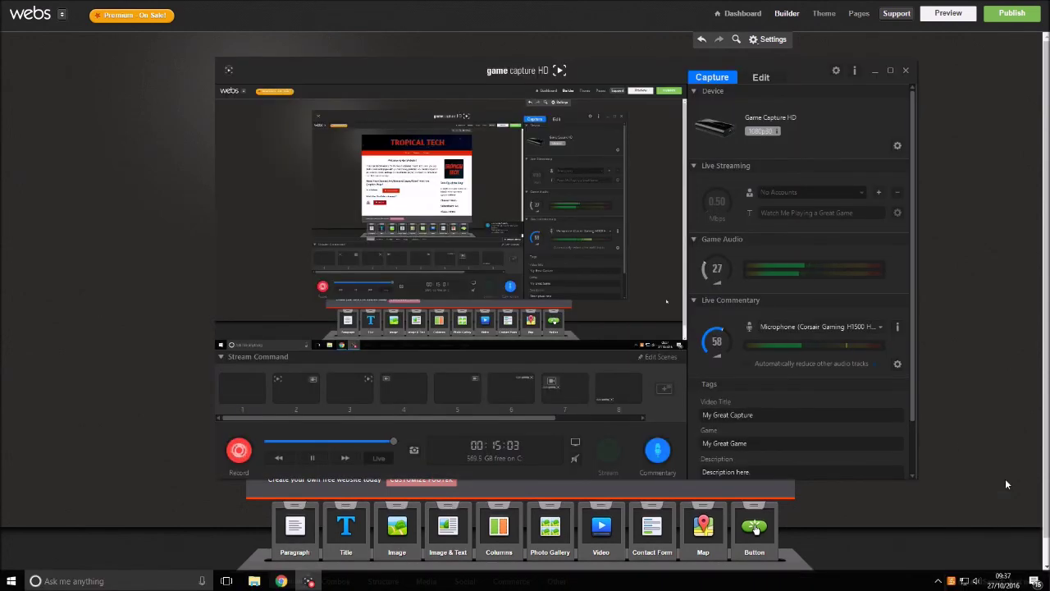
key("alt+Tab")
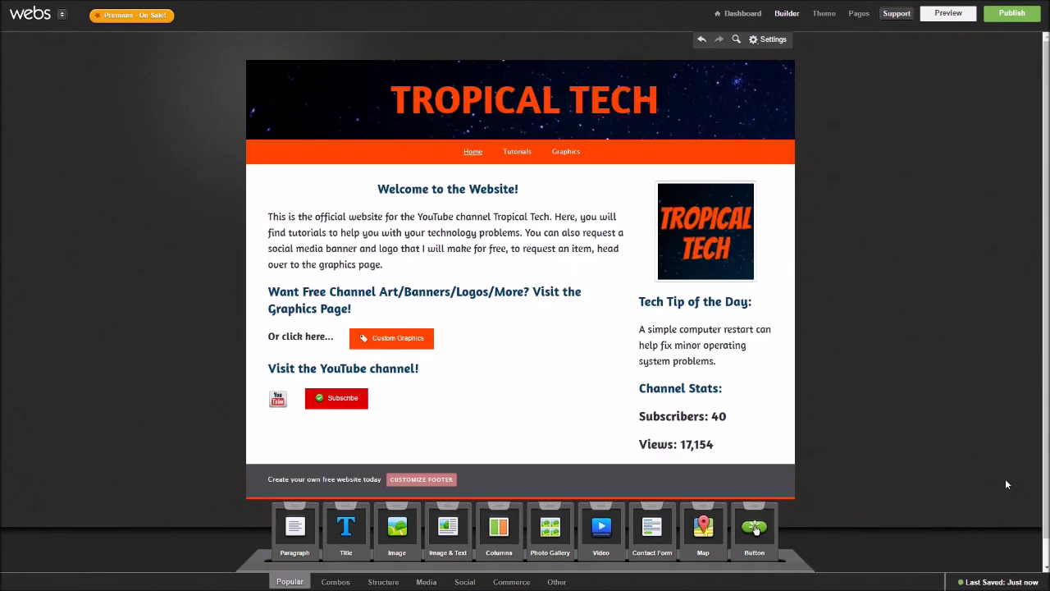